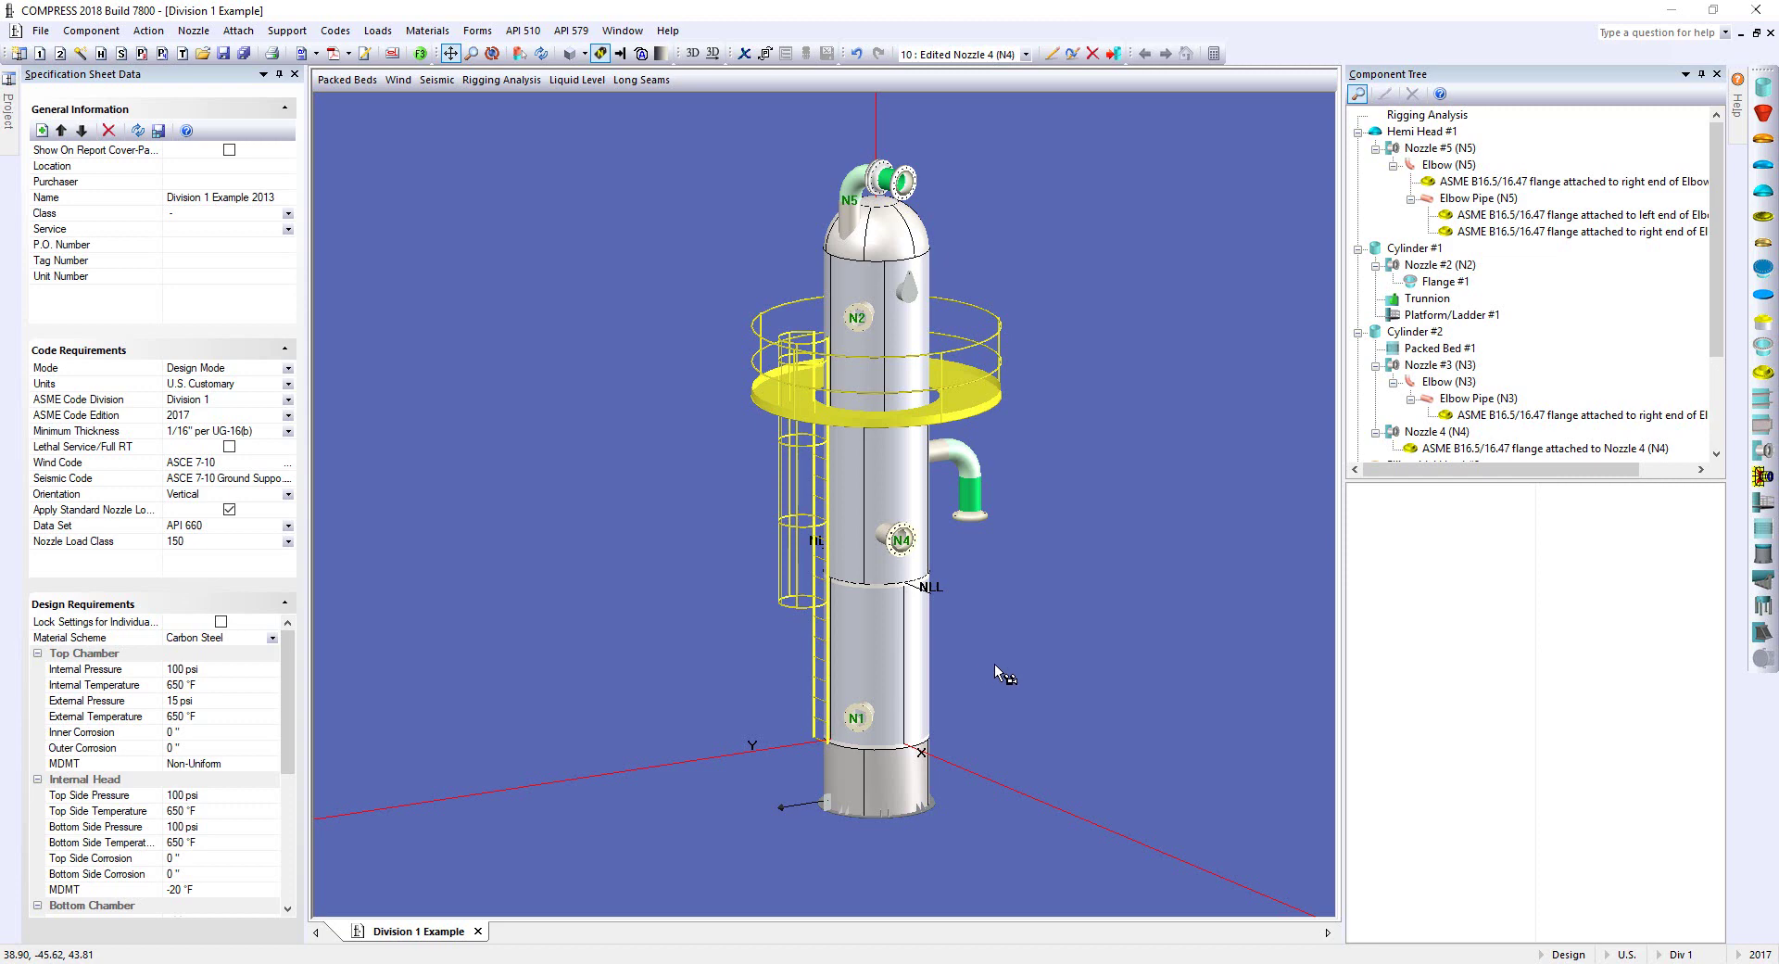
Orbit the vessel model and toggle the internals on and off to inspect it
{"action": "left_click_drag", "start_coordinate": [995, 663], "coordinate": [843, 797]}
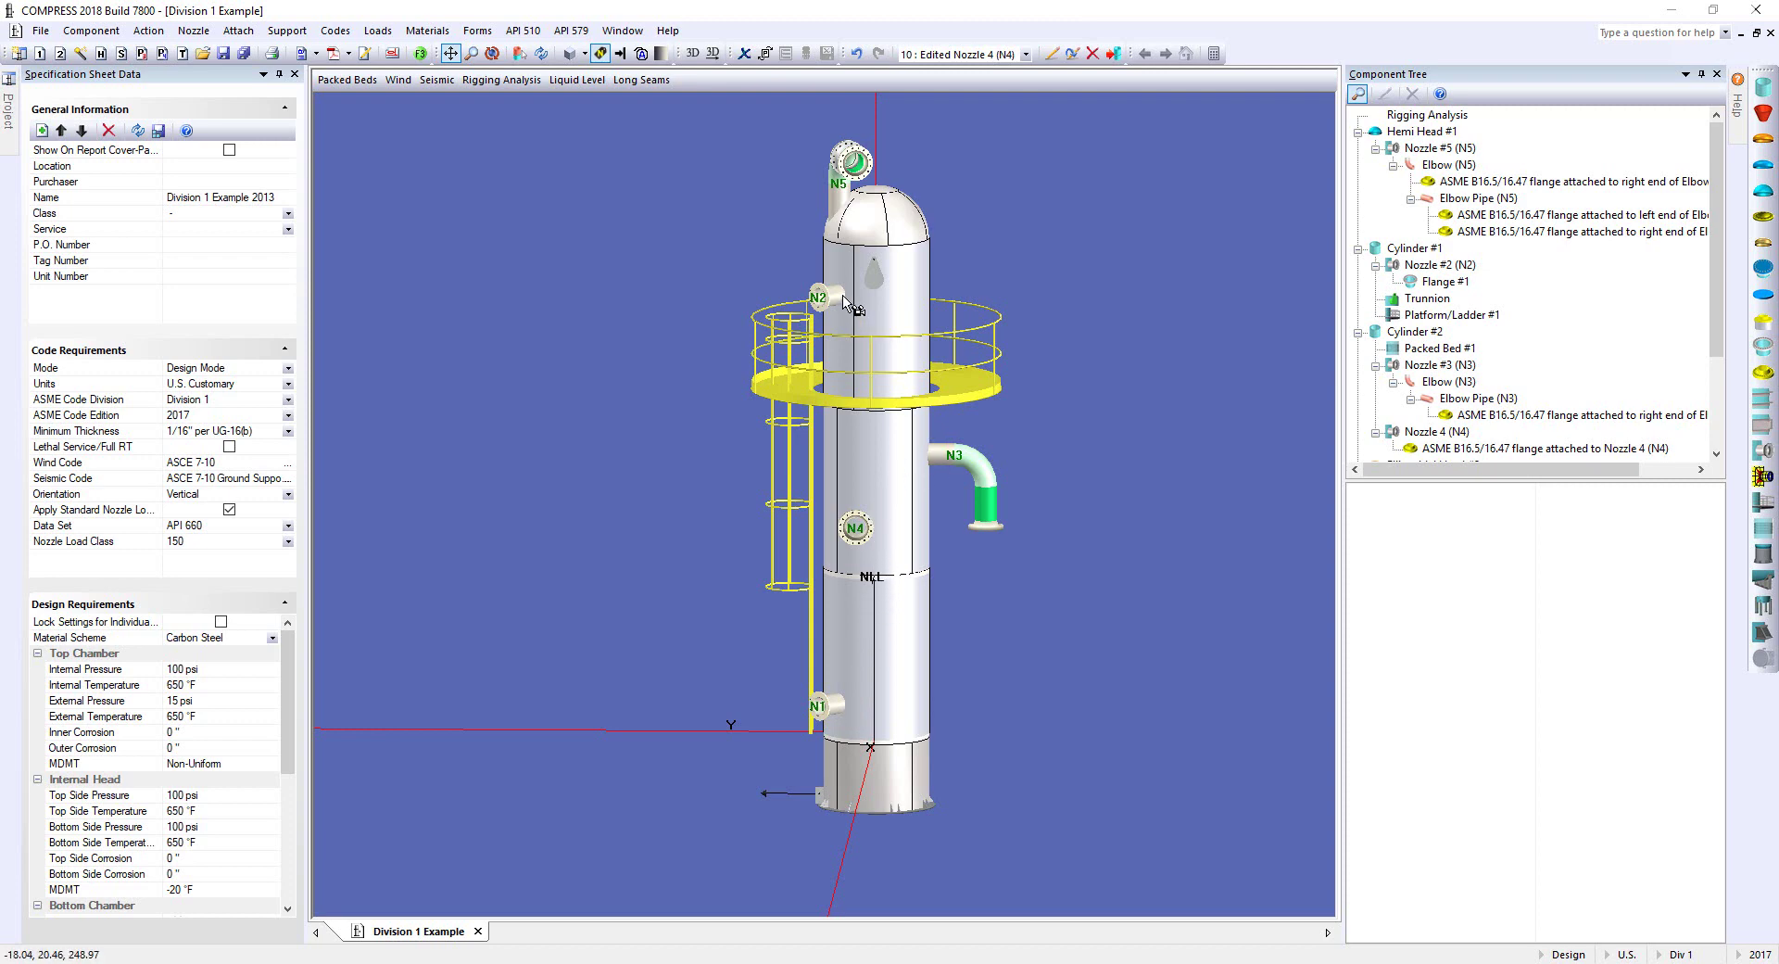
{"action": "left_click_drag", "start_coordinate": [843, 568], "coordinate": [929, 602]}
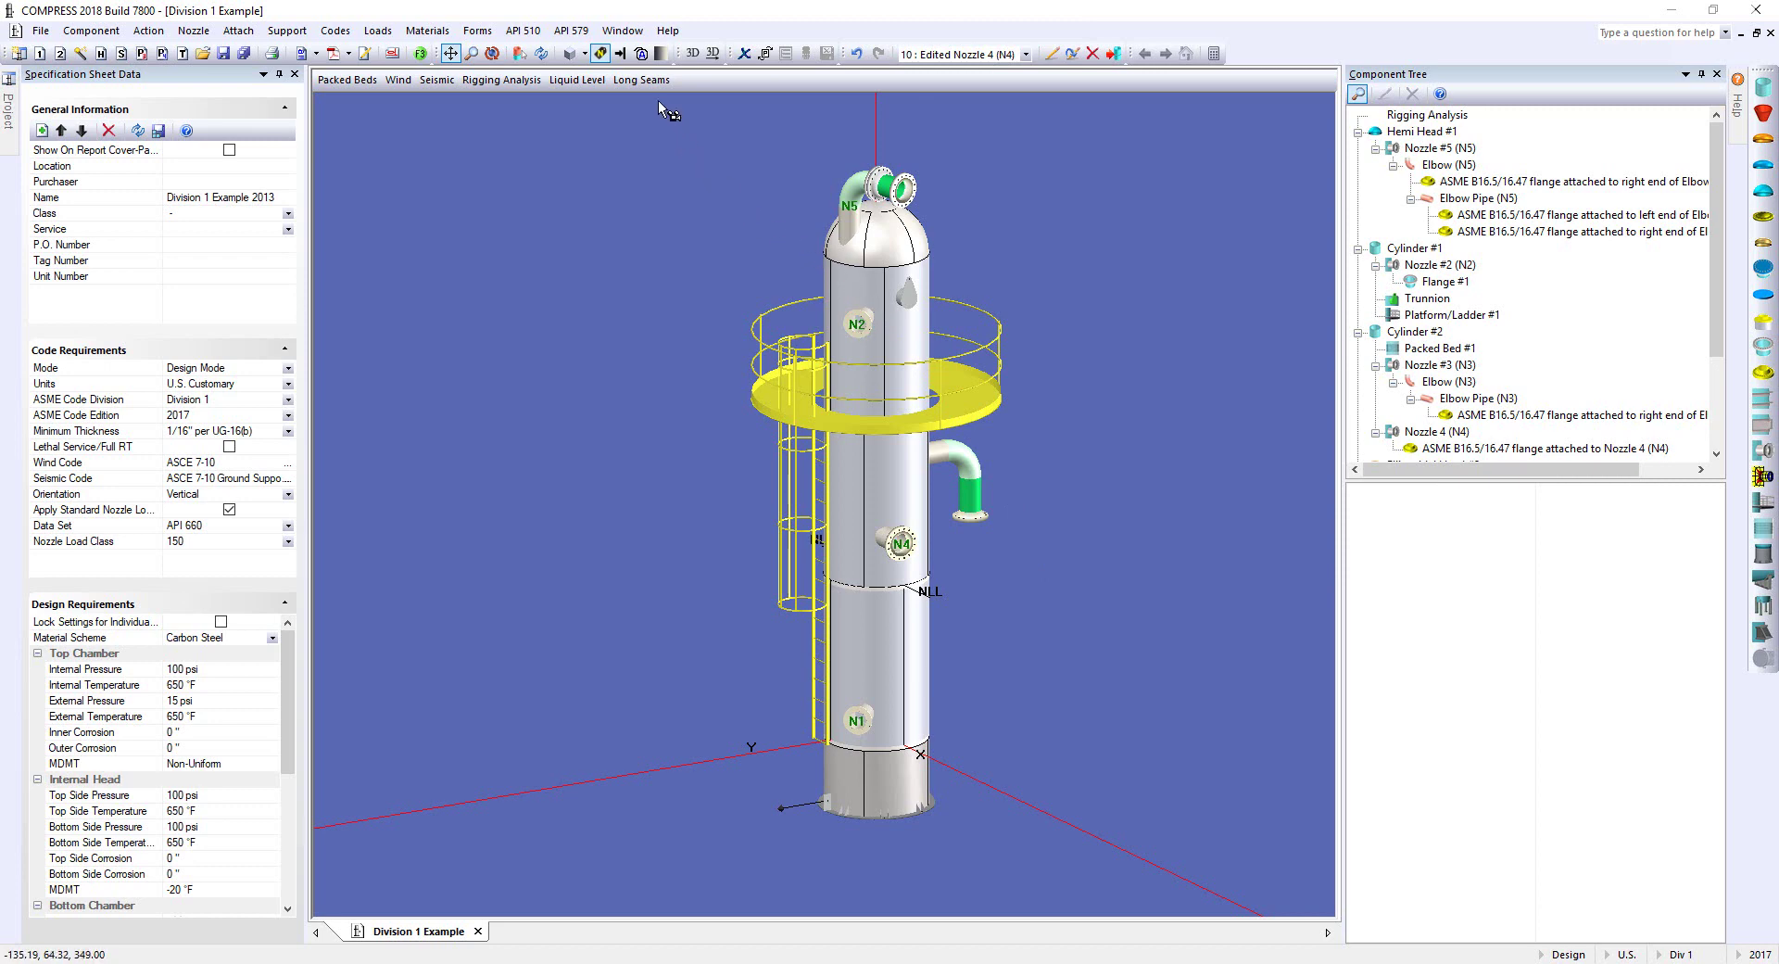
{"action": "left_click", "coordinate": [660, 54]}
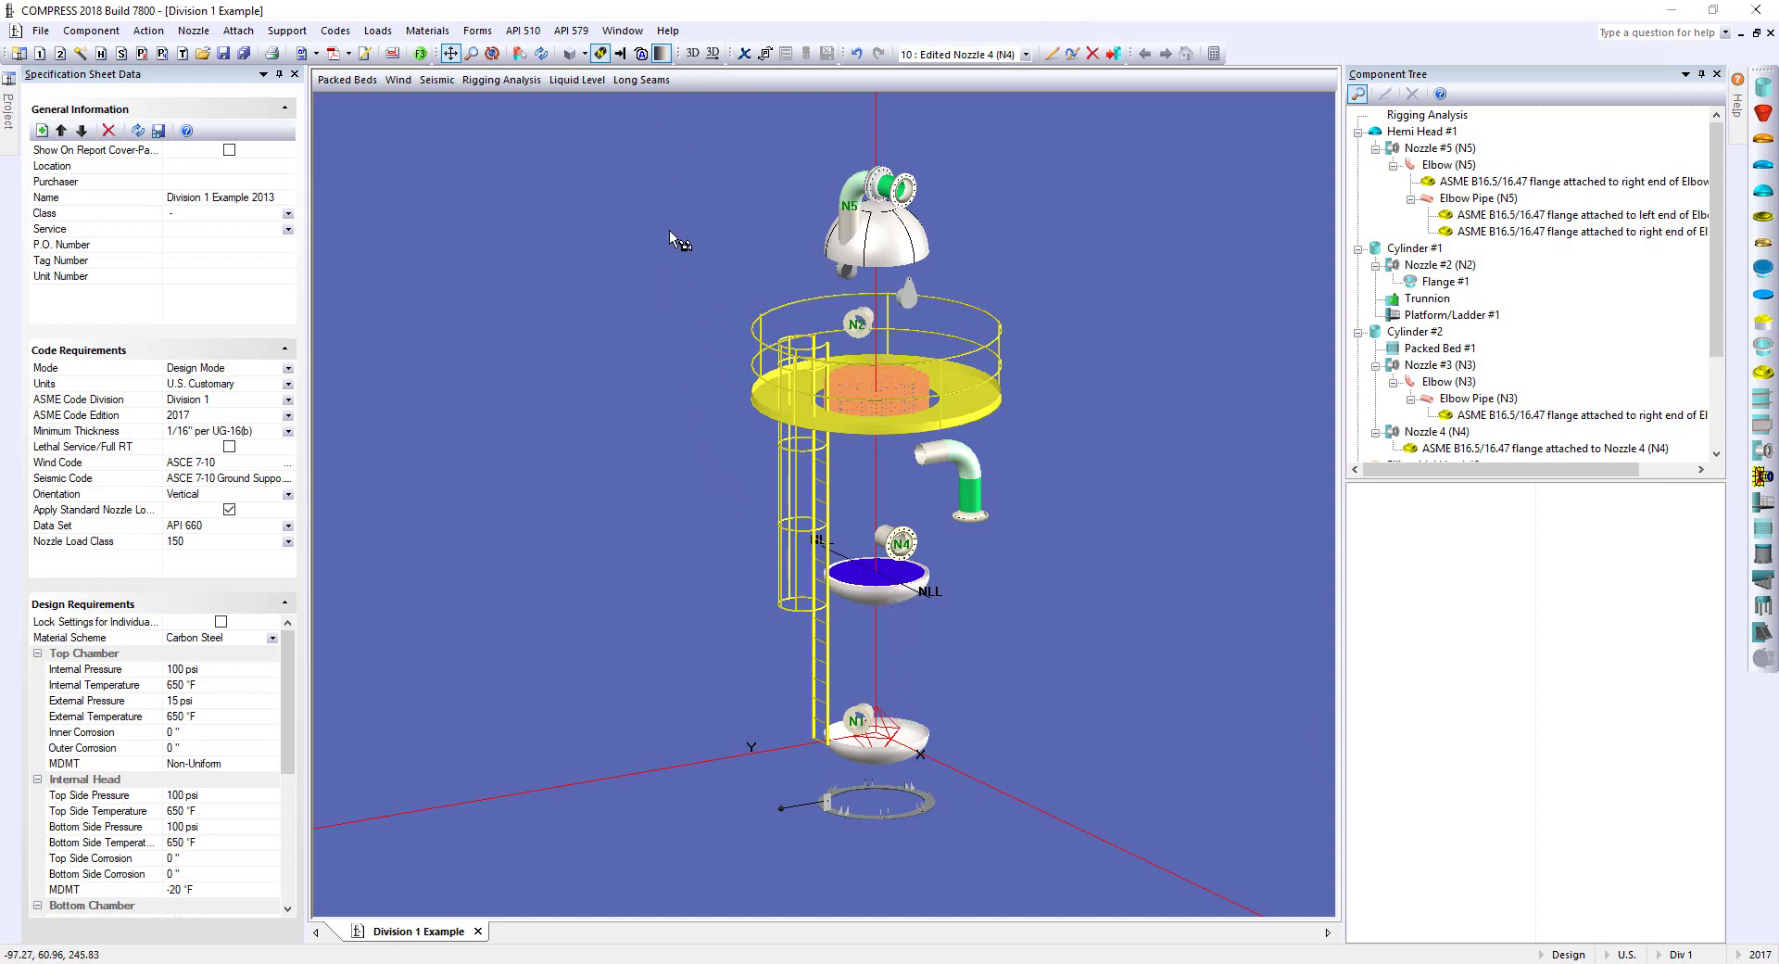
{"action": "left_click", "coordinate": [661, 54]}
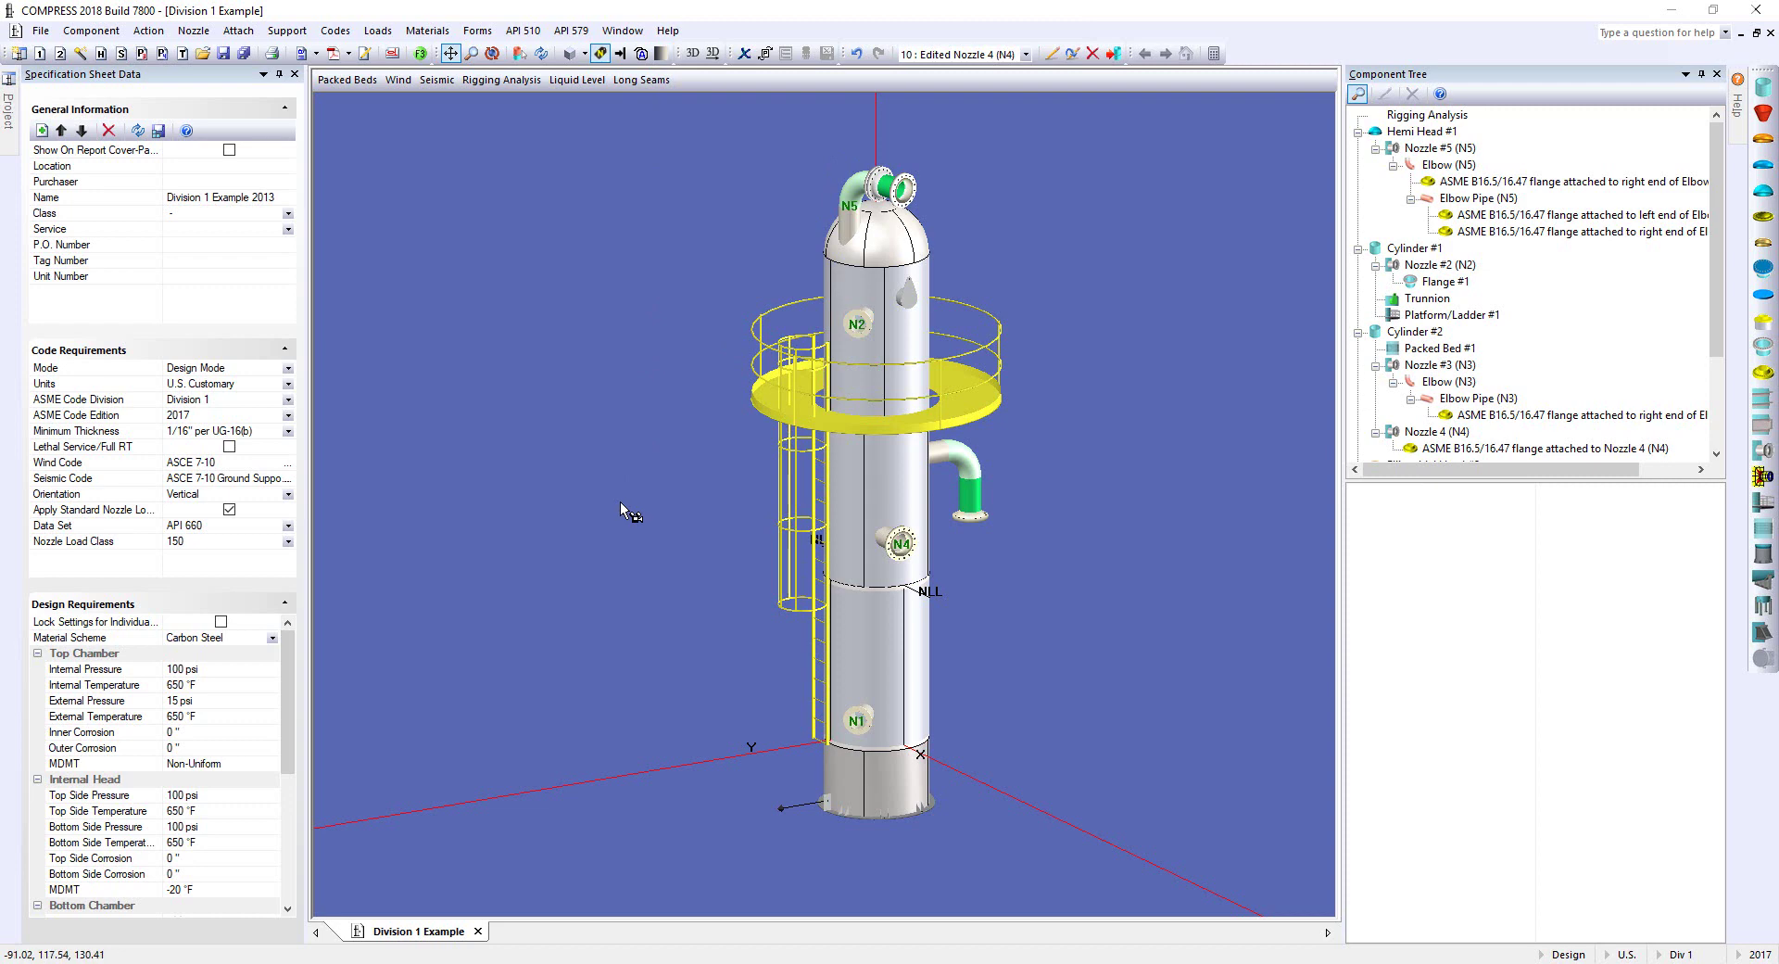
Set the liquid level bounded by Ellipsoidal Head #2 to 250 inches from datum
{"action": "left_click", "coordinate": [377, 31]}
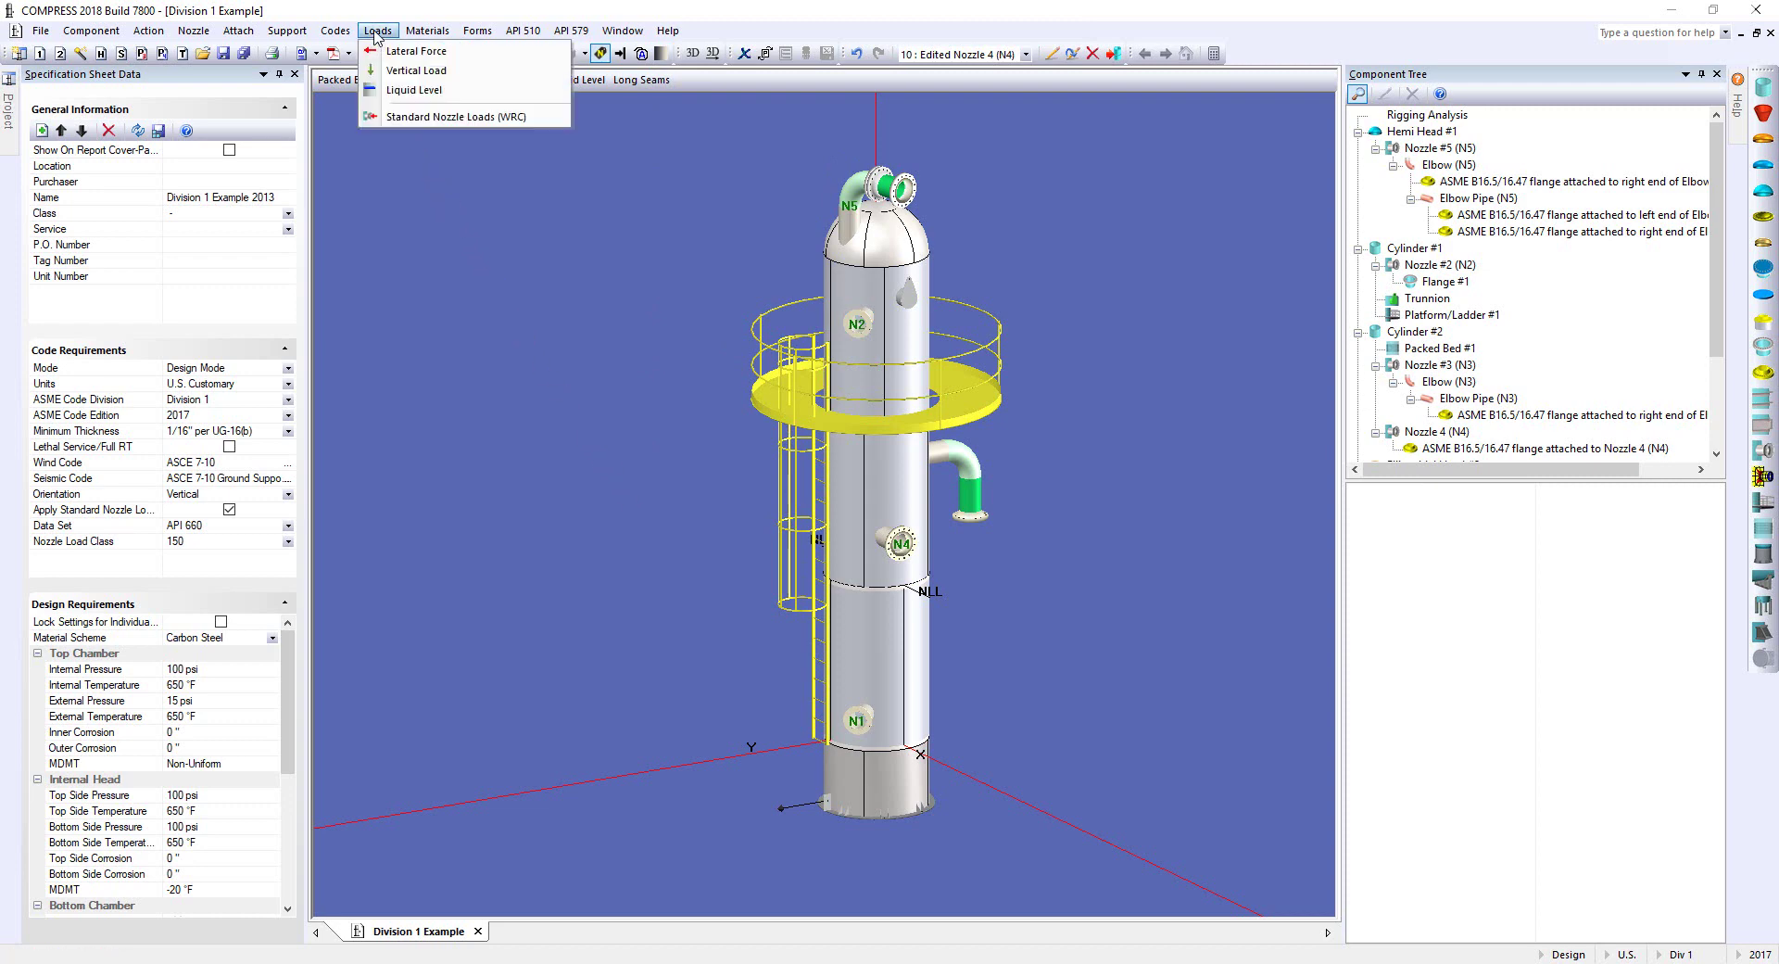
{"action": "left_click", "coordinate": [479, 90]}
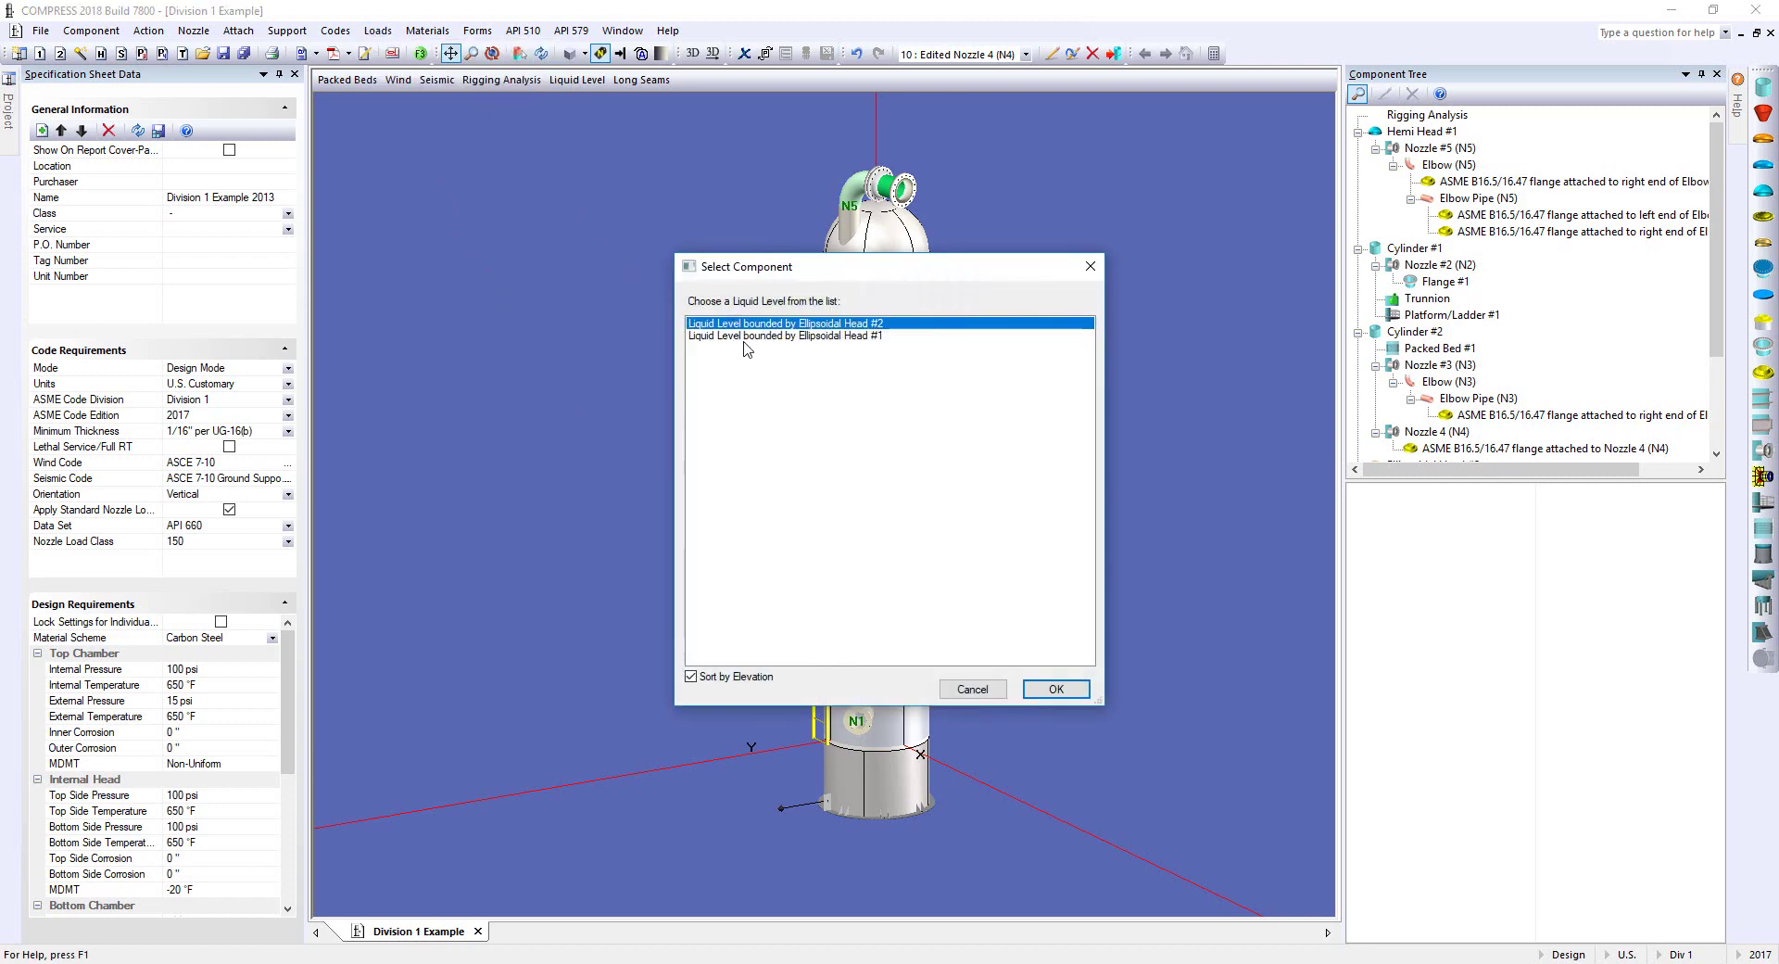
{"action": "left_click", "coordinate": [1057, 690]}
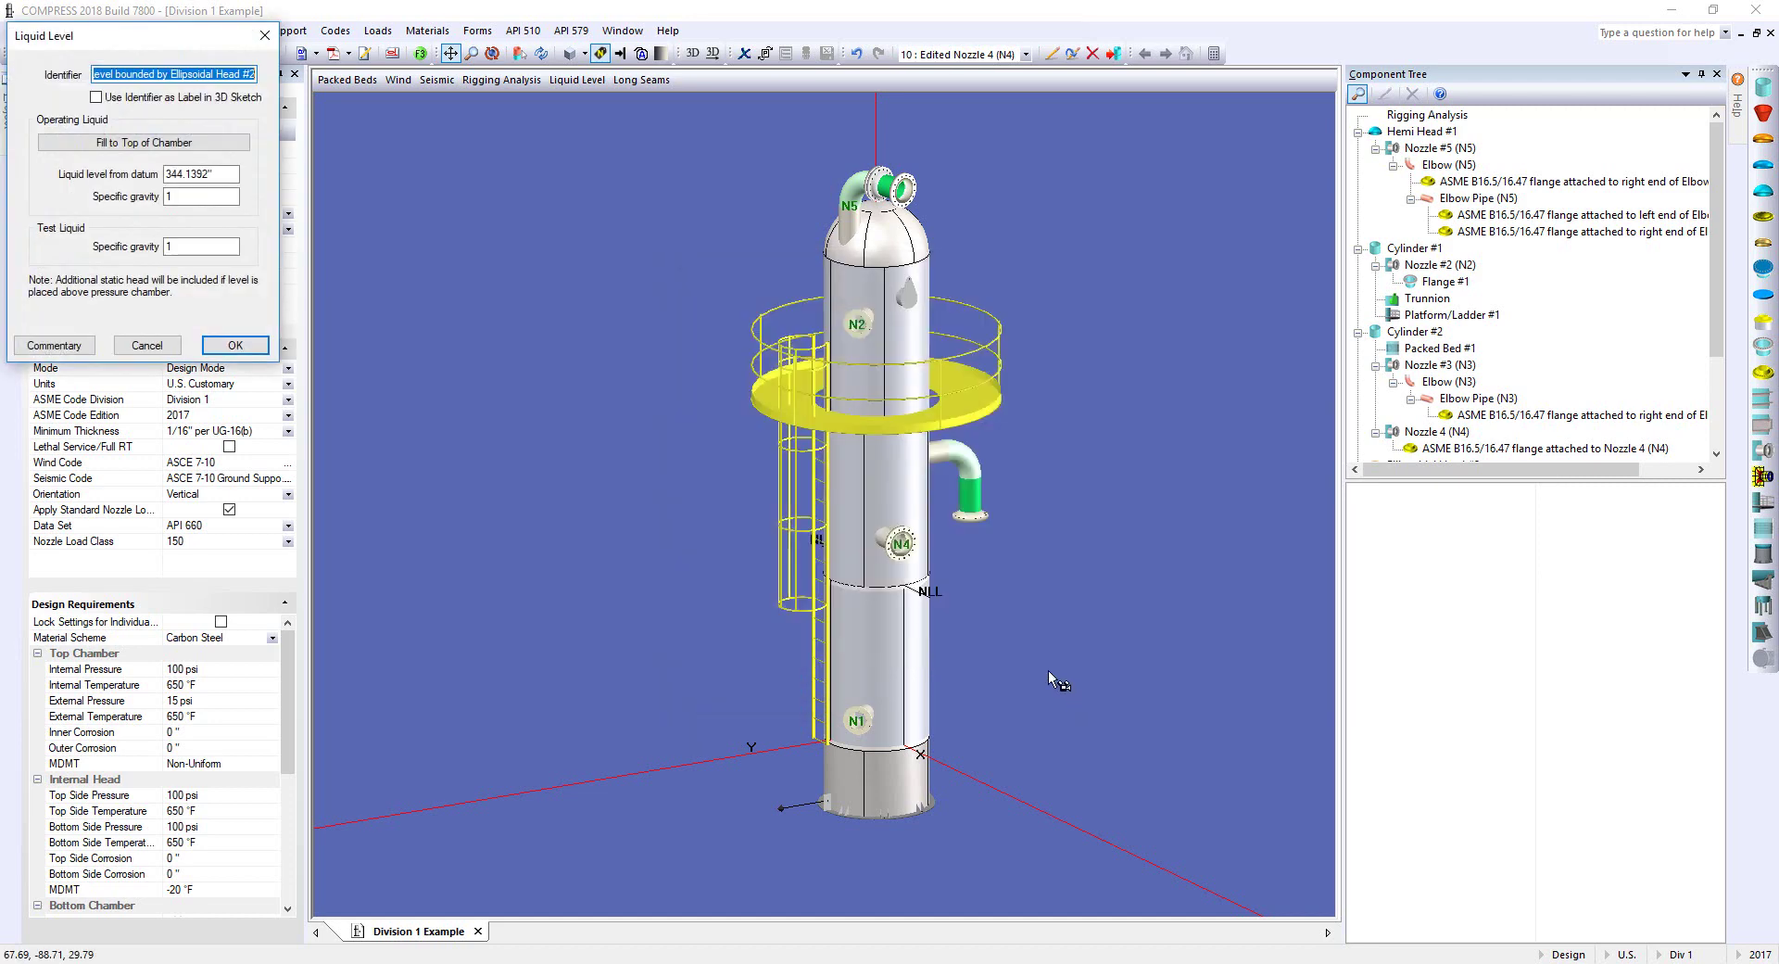
{"action": "left_click_drag", "start_coordinate": [157, 39], "coordinate": [545, 279]}
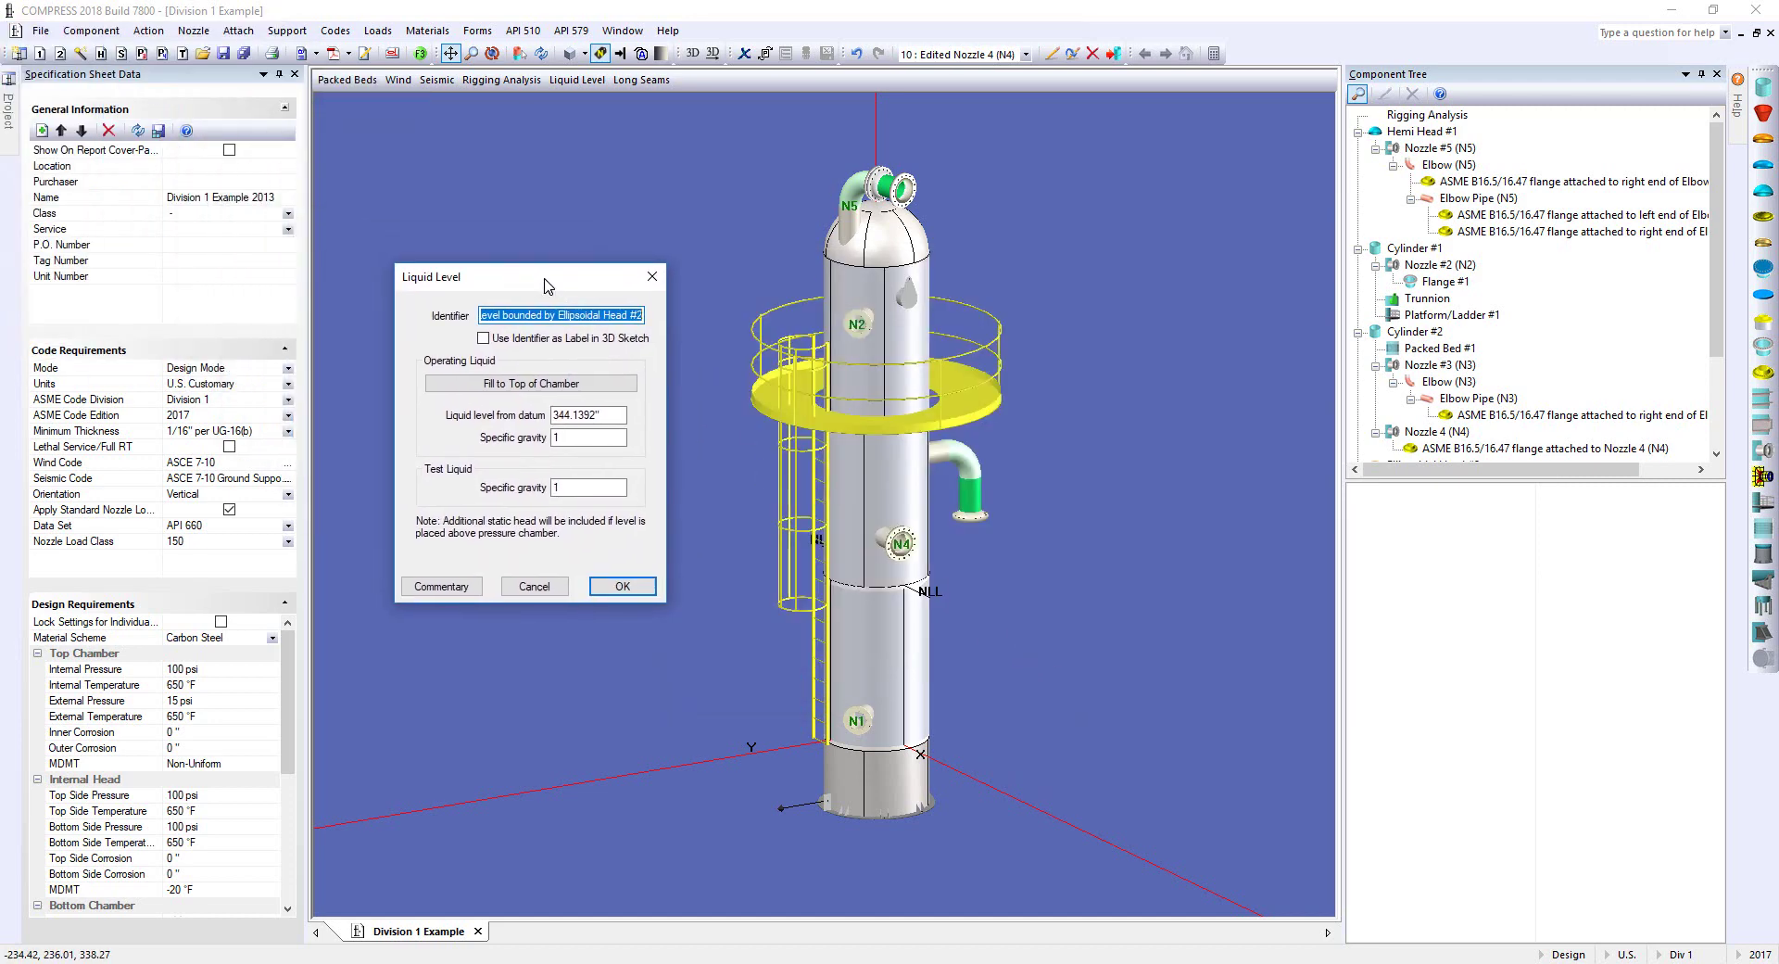
{"action": "left_click", "coordinate": [575, 384]}
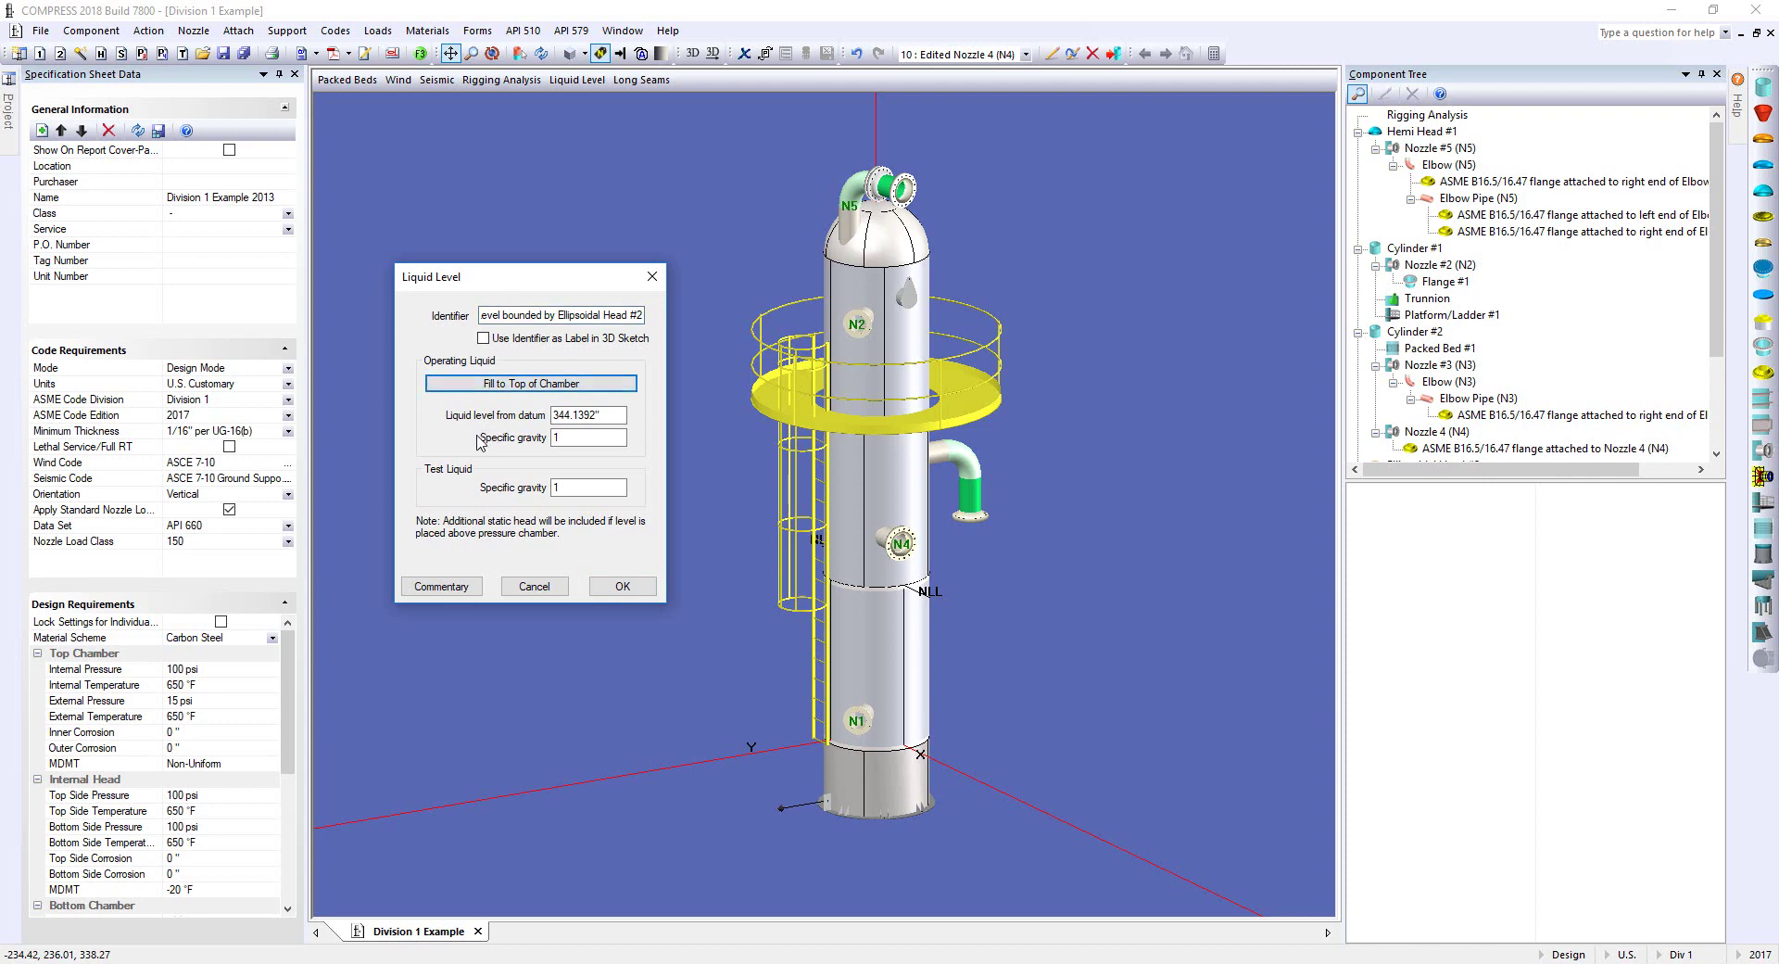
{"action": "double_click", "coordinate": [593, 415]}
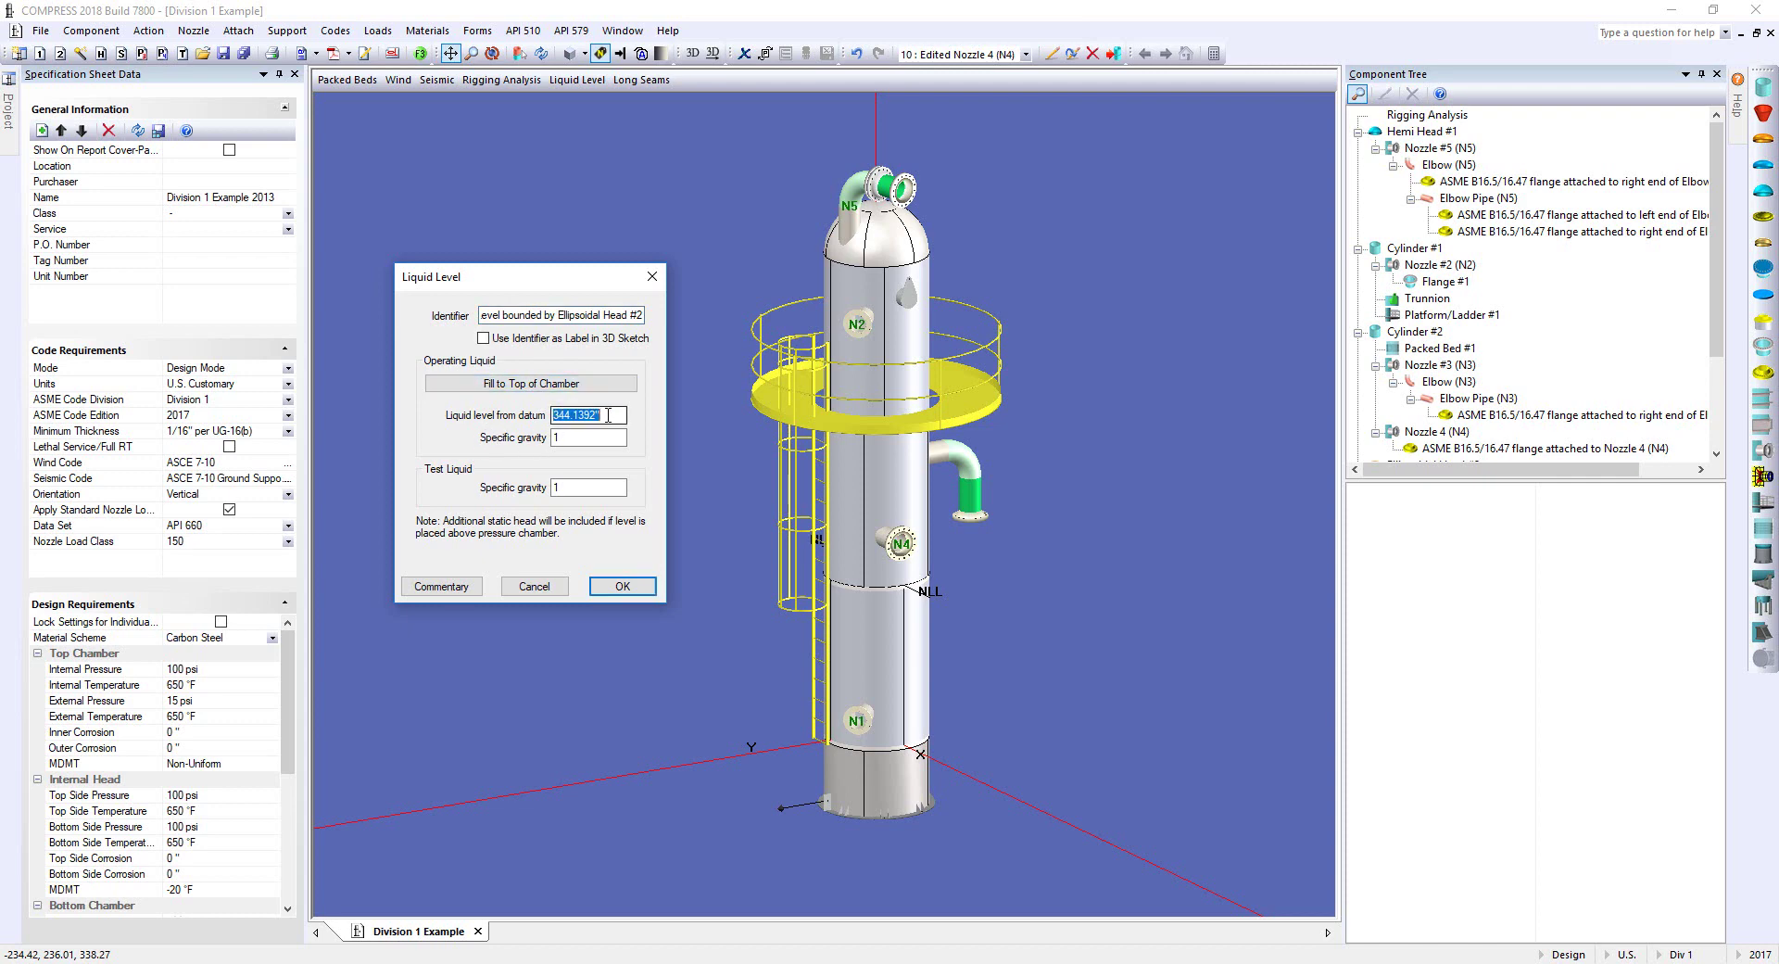
{"action": "type", "text": "250"}
{"action": "left_click", "coordinate": [590, 436]}
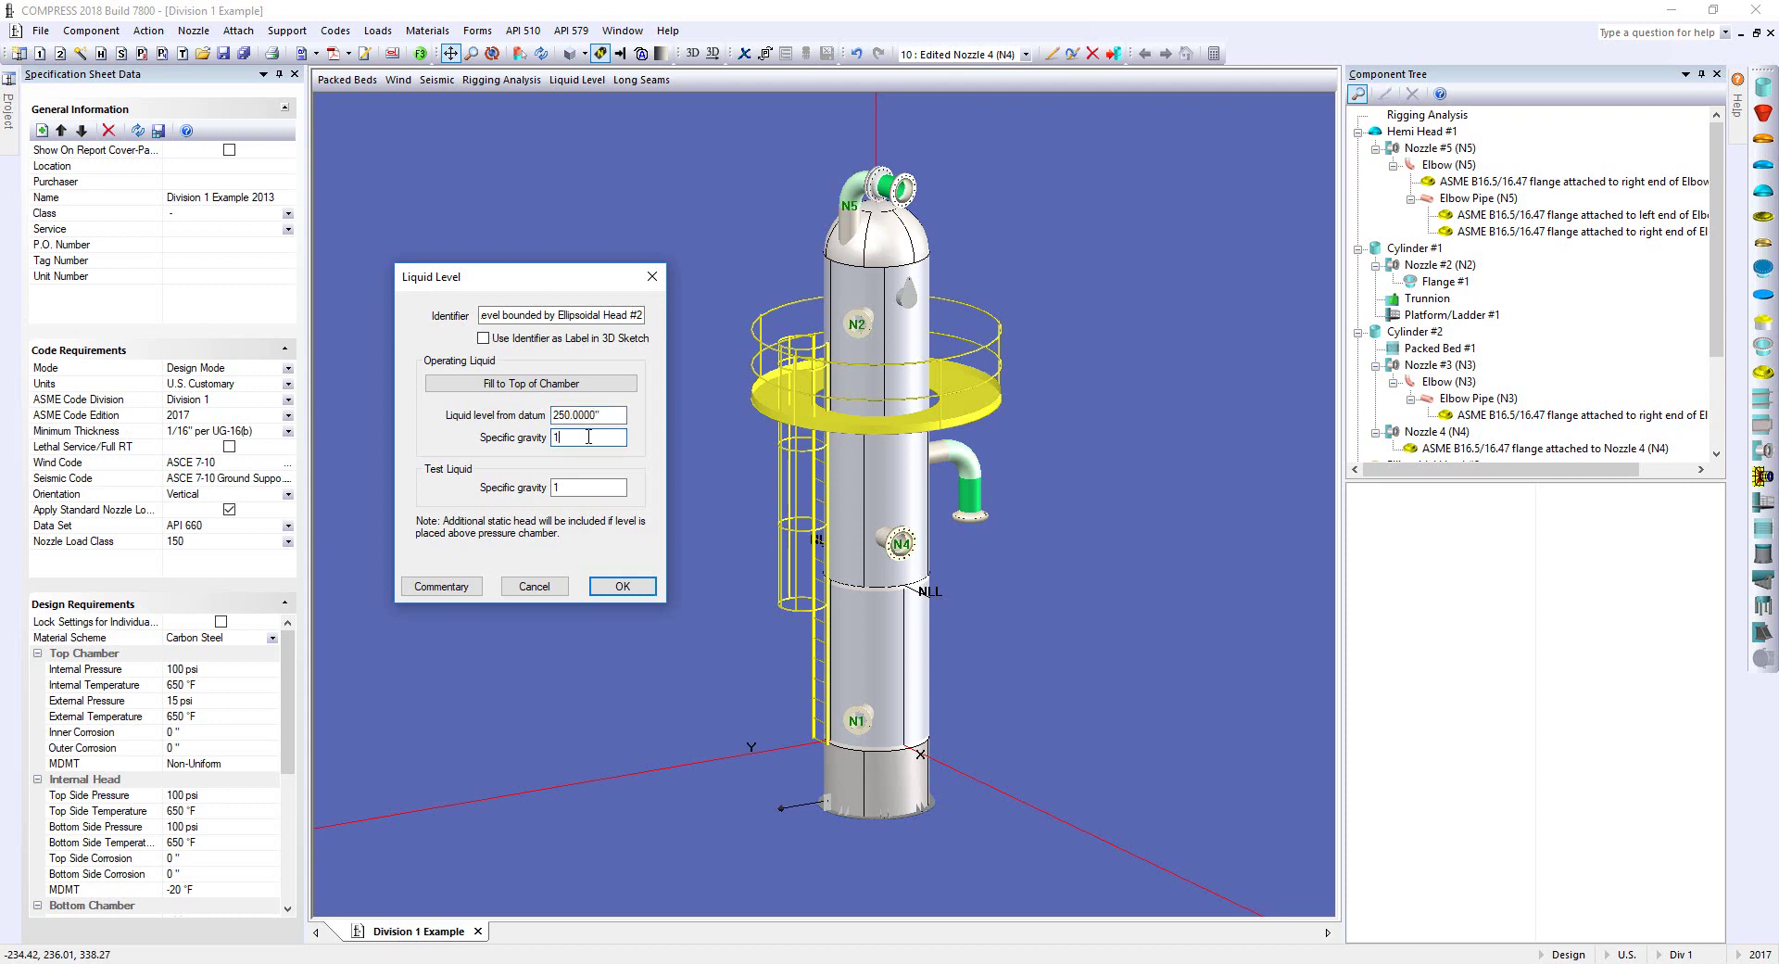
{"action": "left_click", "coordinate": [633, 587]}
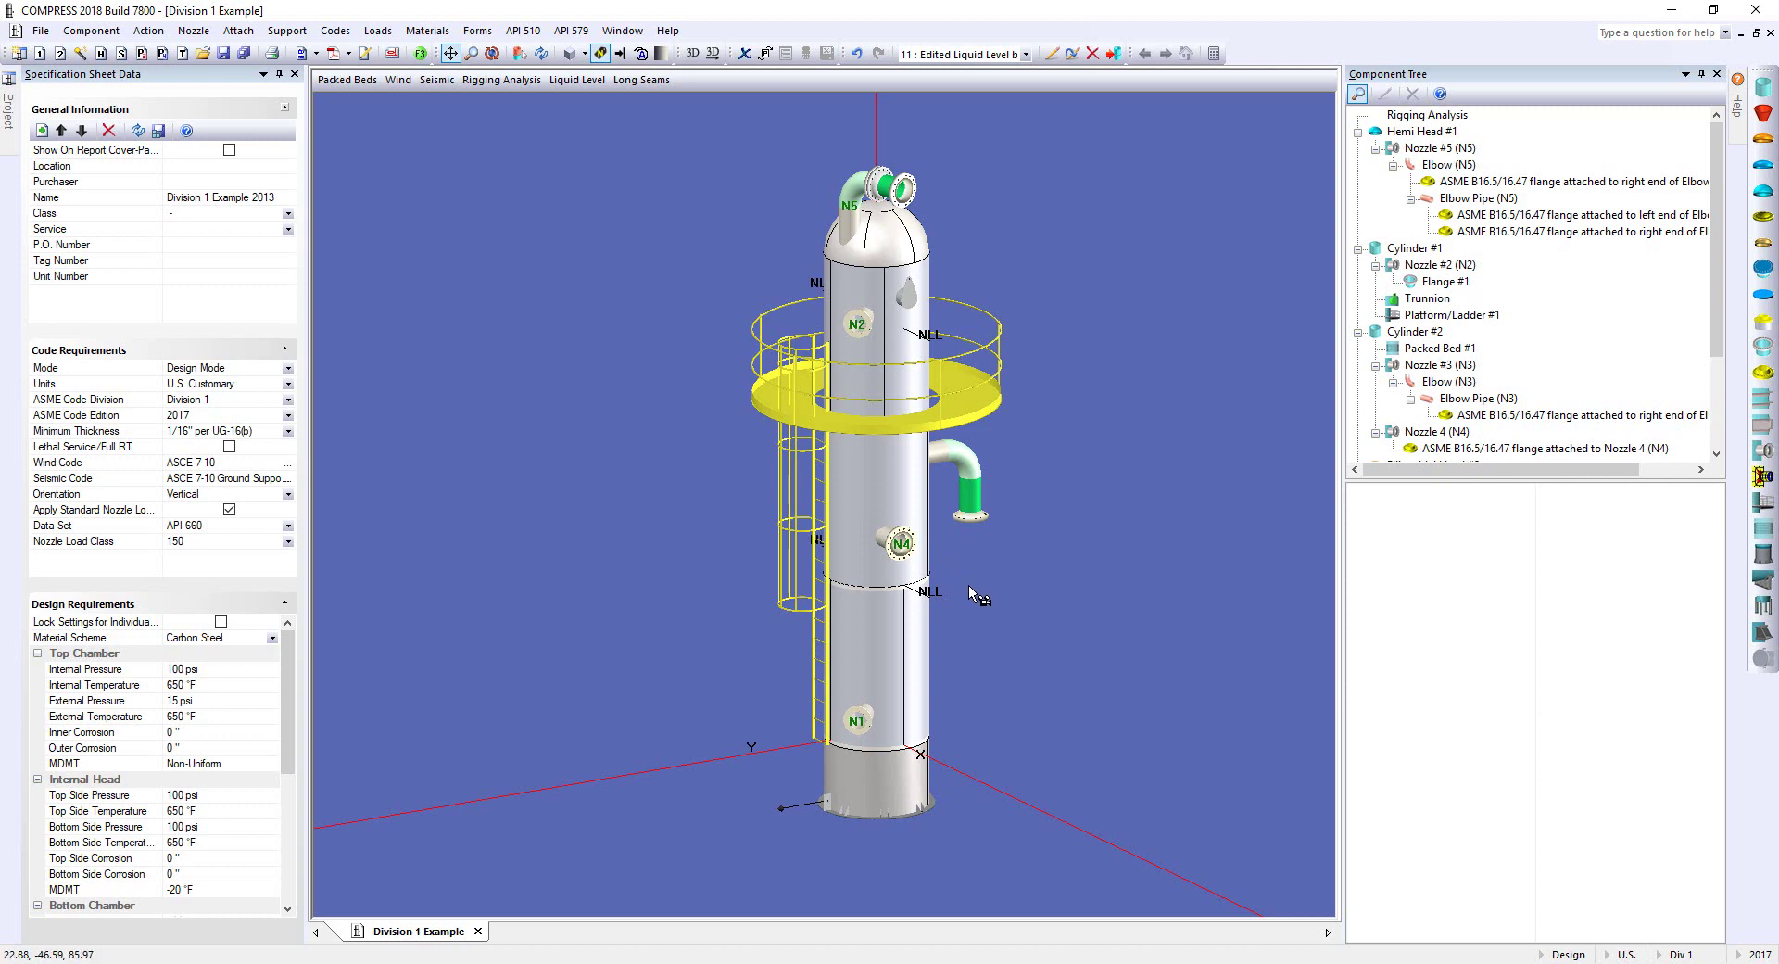
Pan the view up and scroll the Component Tree down to Cylinder #3 and Nozzle #1
{"action": "left_click_drag", "start_coordinate": [995, 710], "coordinate": [871, 648]}
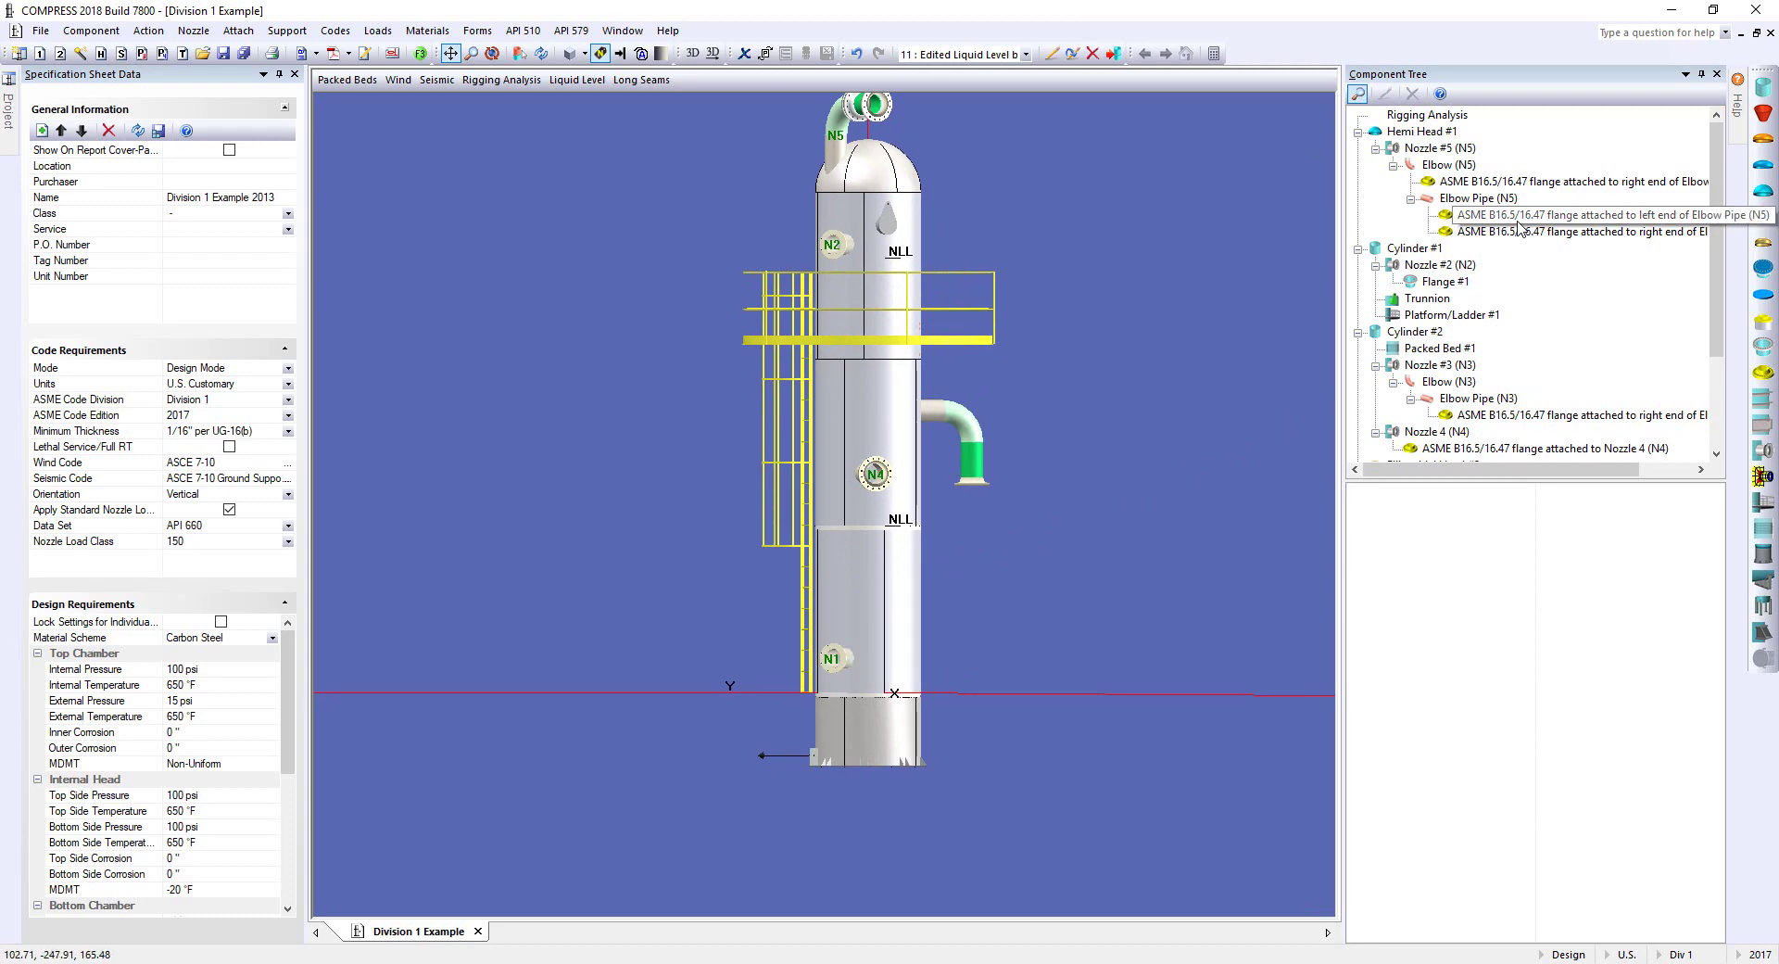
{"action": "scroll", "coordinate": [1533, 324], "scroll_direction": "down", "scroll_amount": 3}
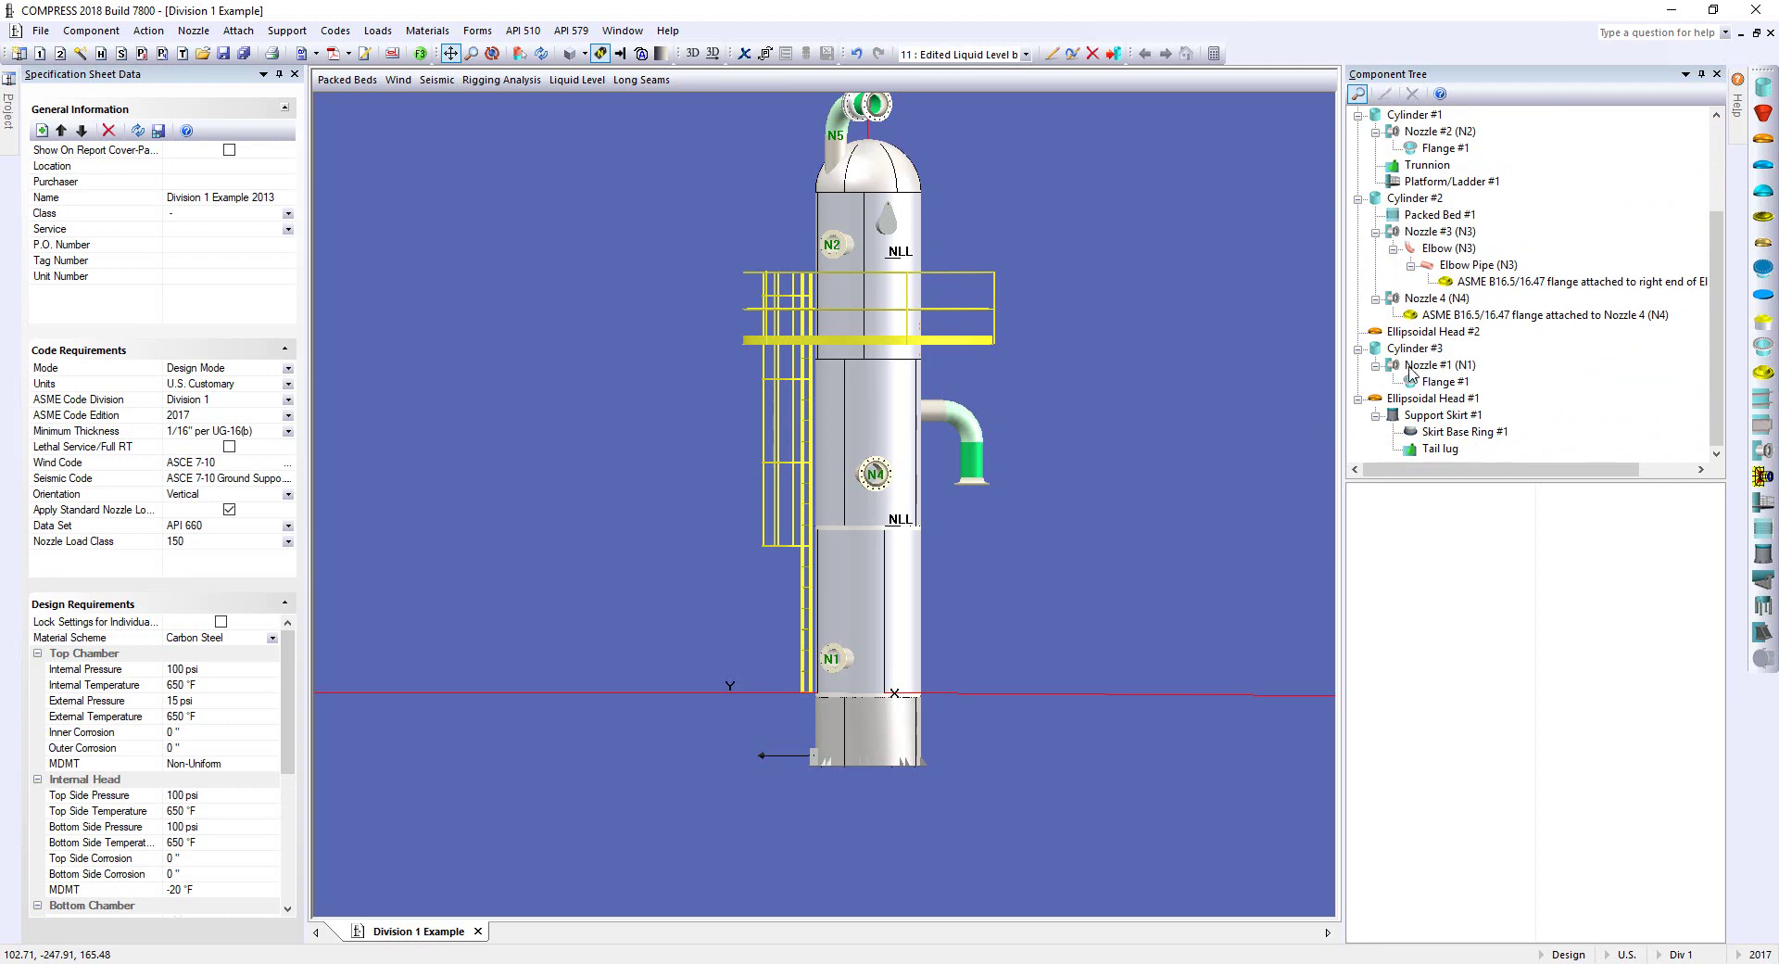
Copy nozzle N1 and paste two copies on Cylinder #3: N6 at 52 in, N7 at 77 in
{"action": "left_click", "coordinate": [1416, 368]}
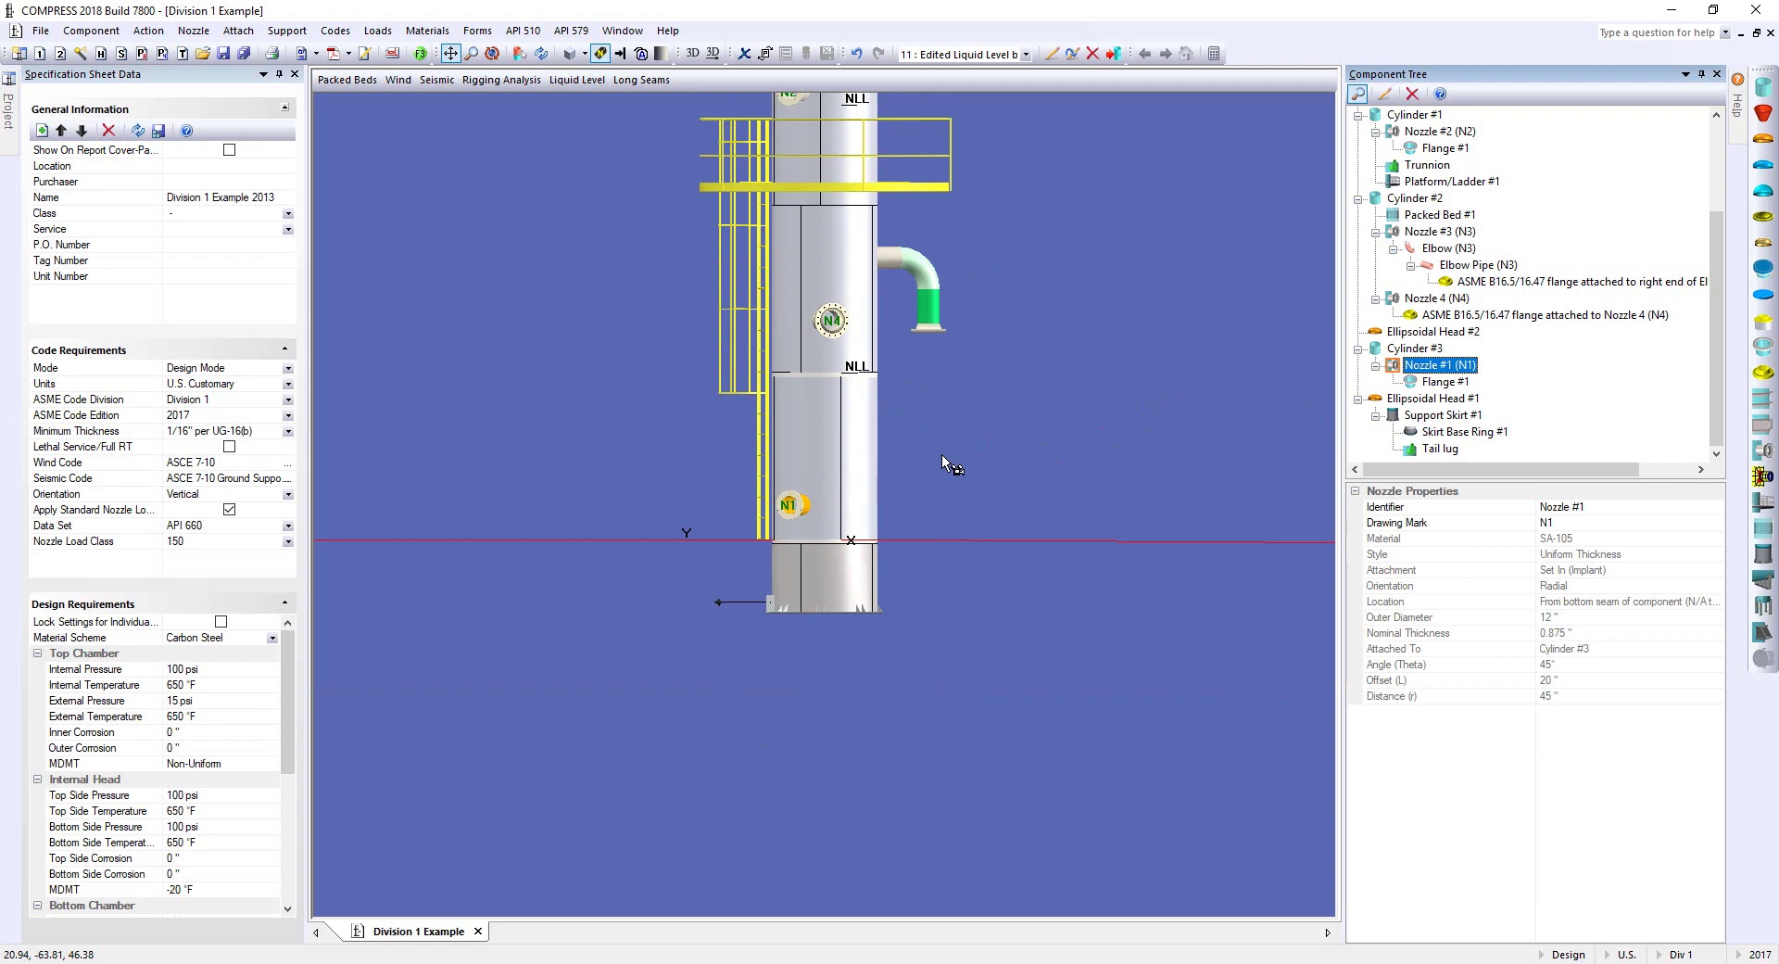
{"action": "key", "text": "ctrl+c"}
{"action": "key", "text": "ctrl+v"}
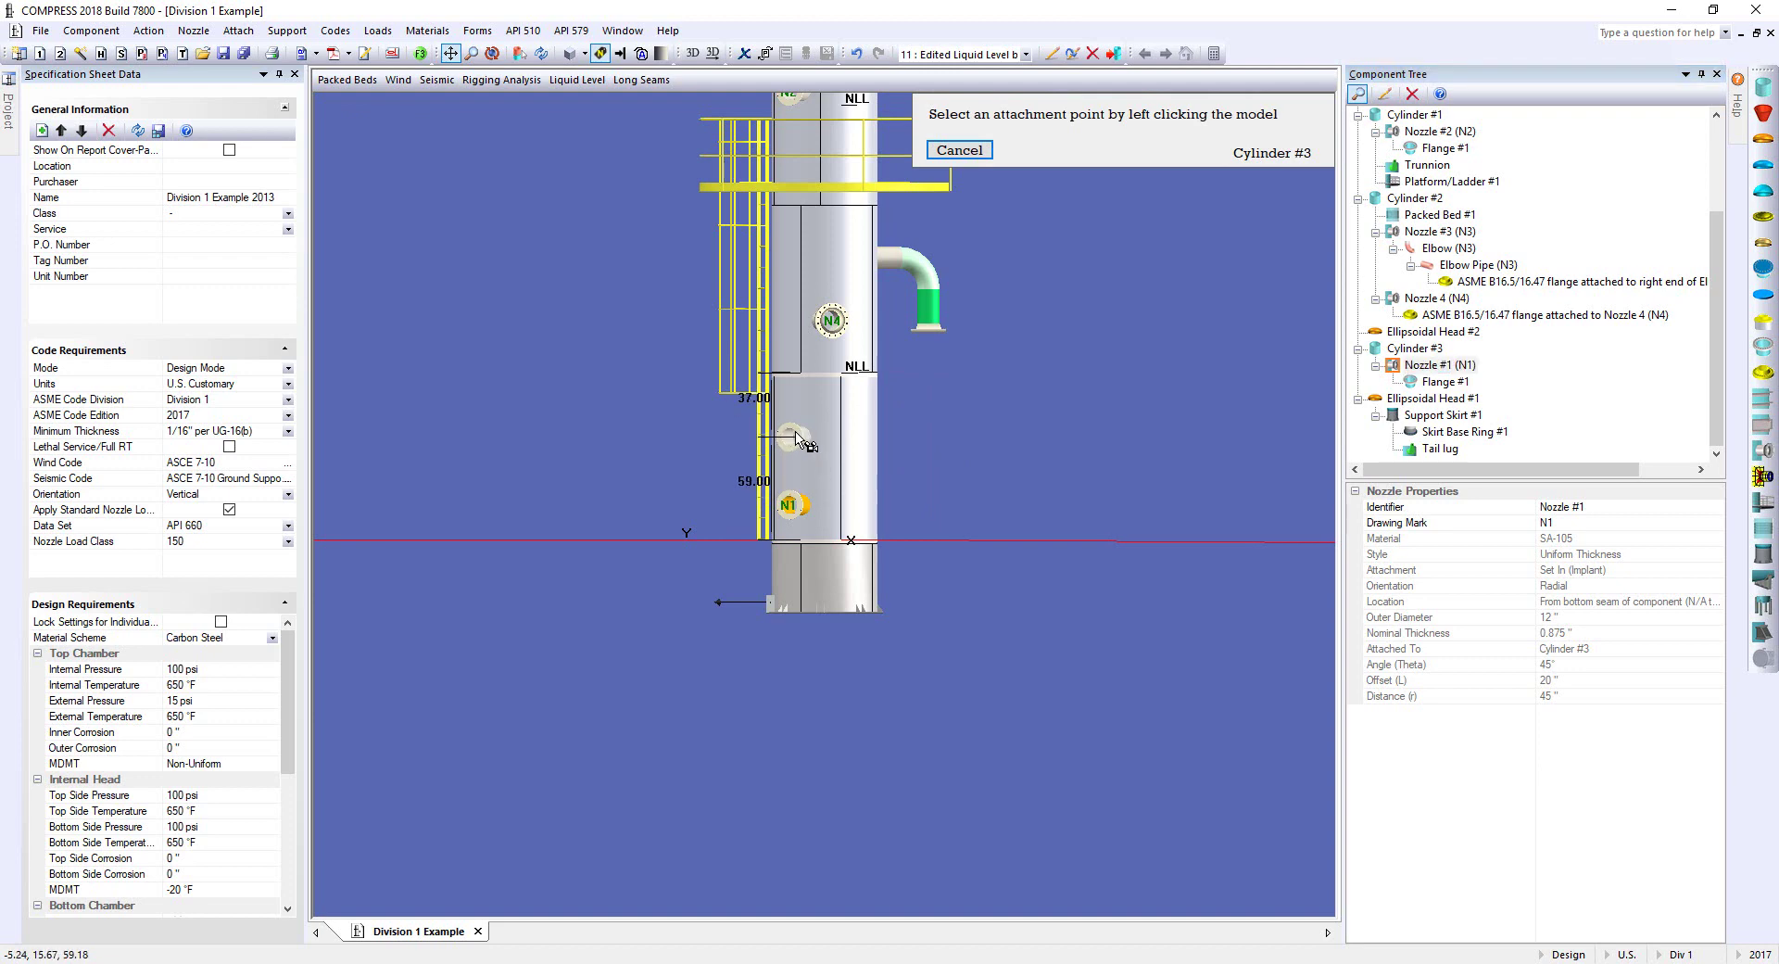
{"action": "key", "text": "Escape"}
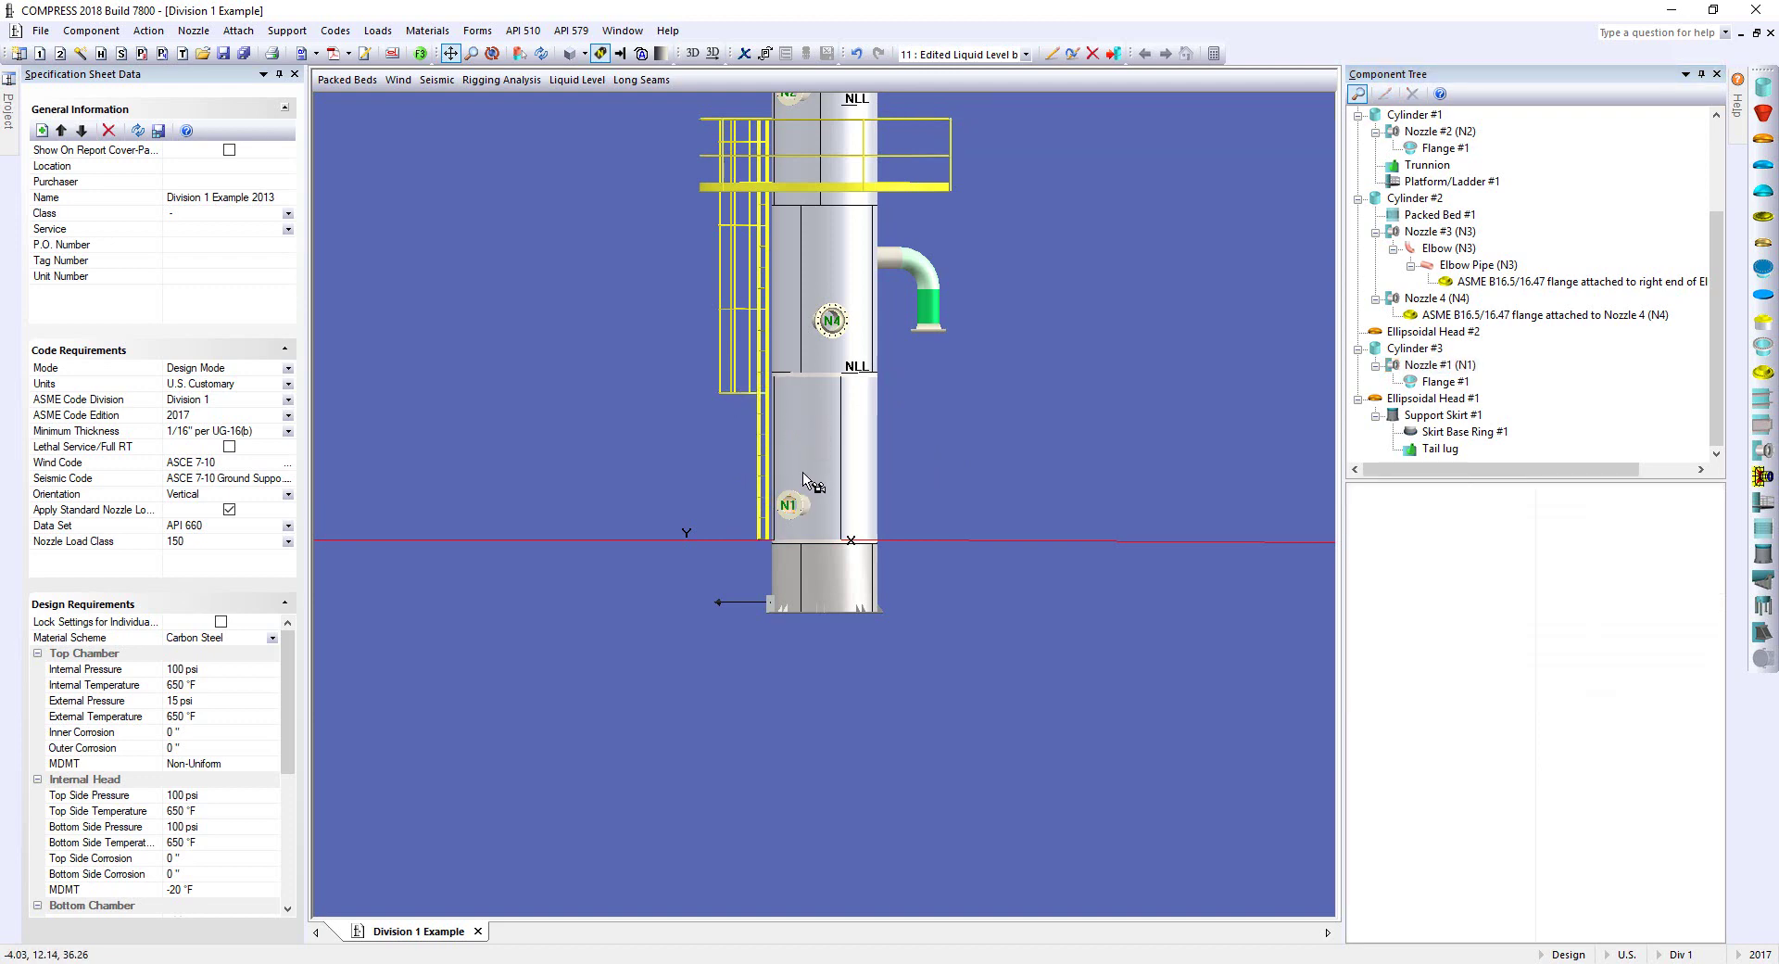
{"action": "key", "text": "ctrl+v"}
{"action": "left_click", "coordinate": [805, 454]}
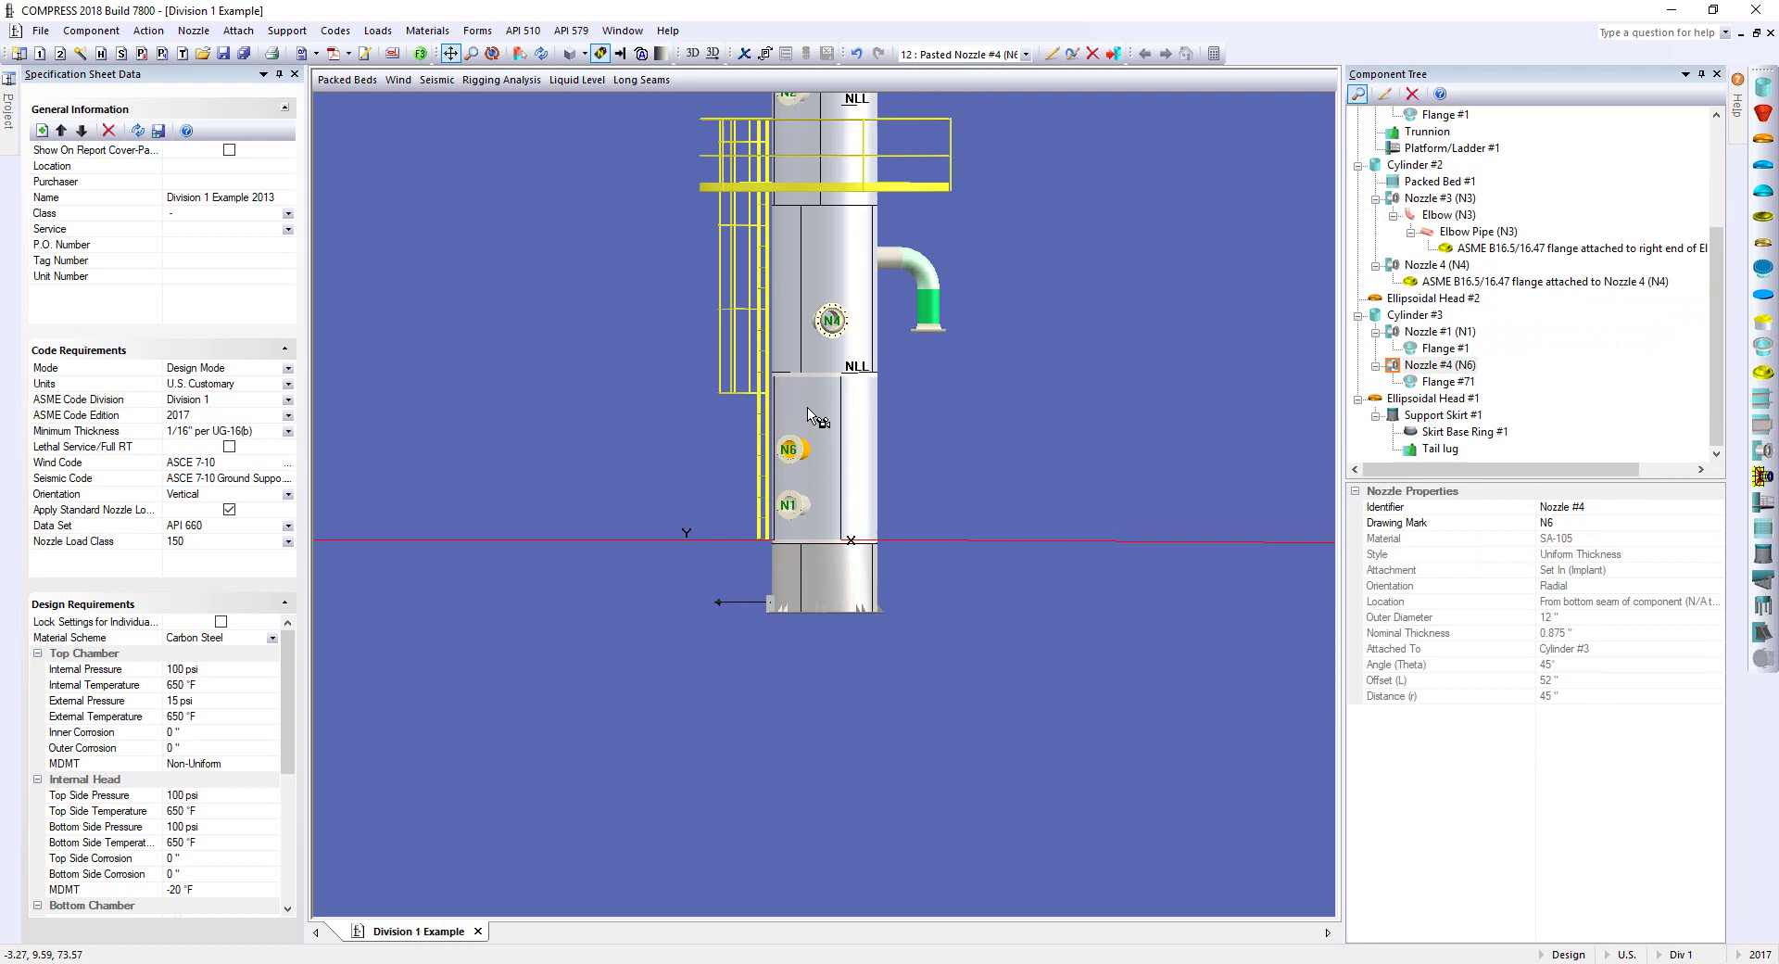
{"action": "left_click", "coordinate": [804, 404]}
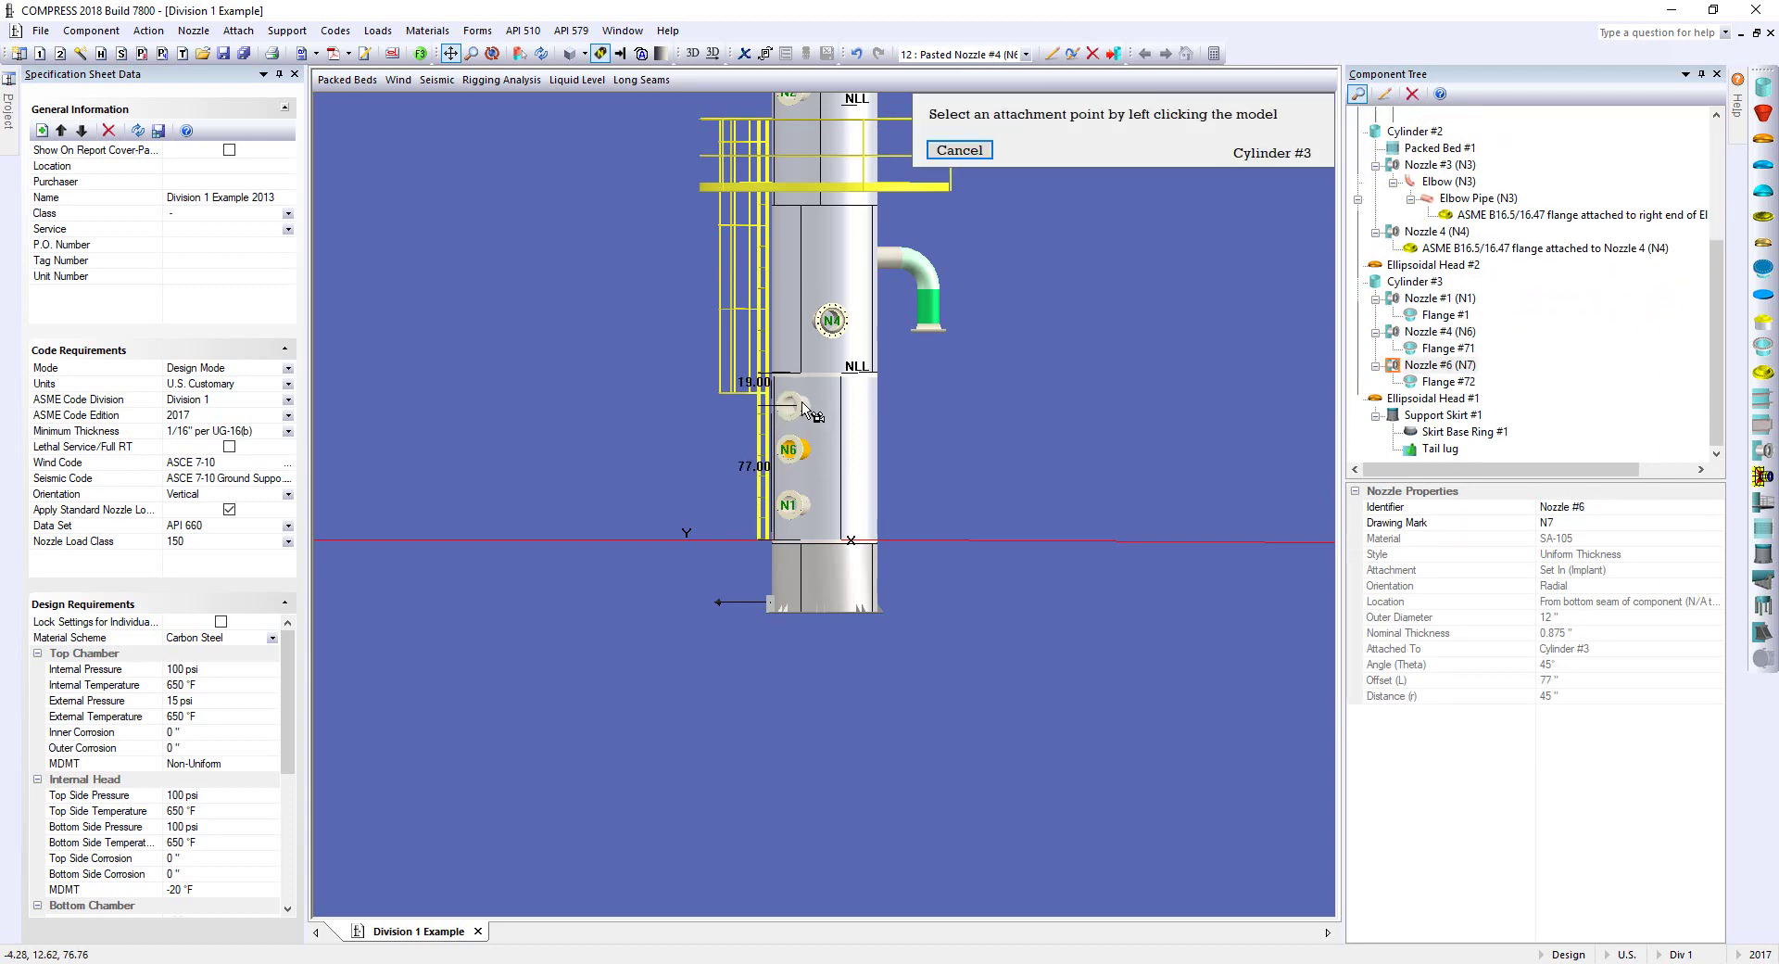
{"action": "scroll", "coordinate": [1024, 432], "scroll_direction": "up", "scroll_amount": 2}
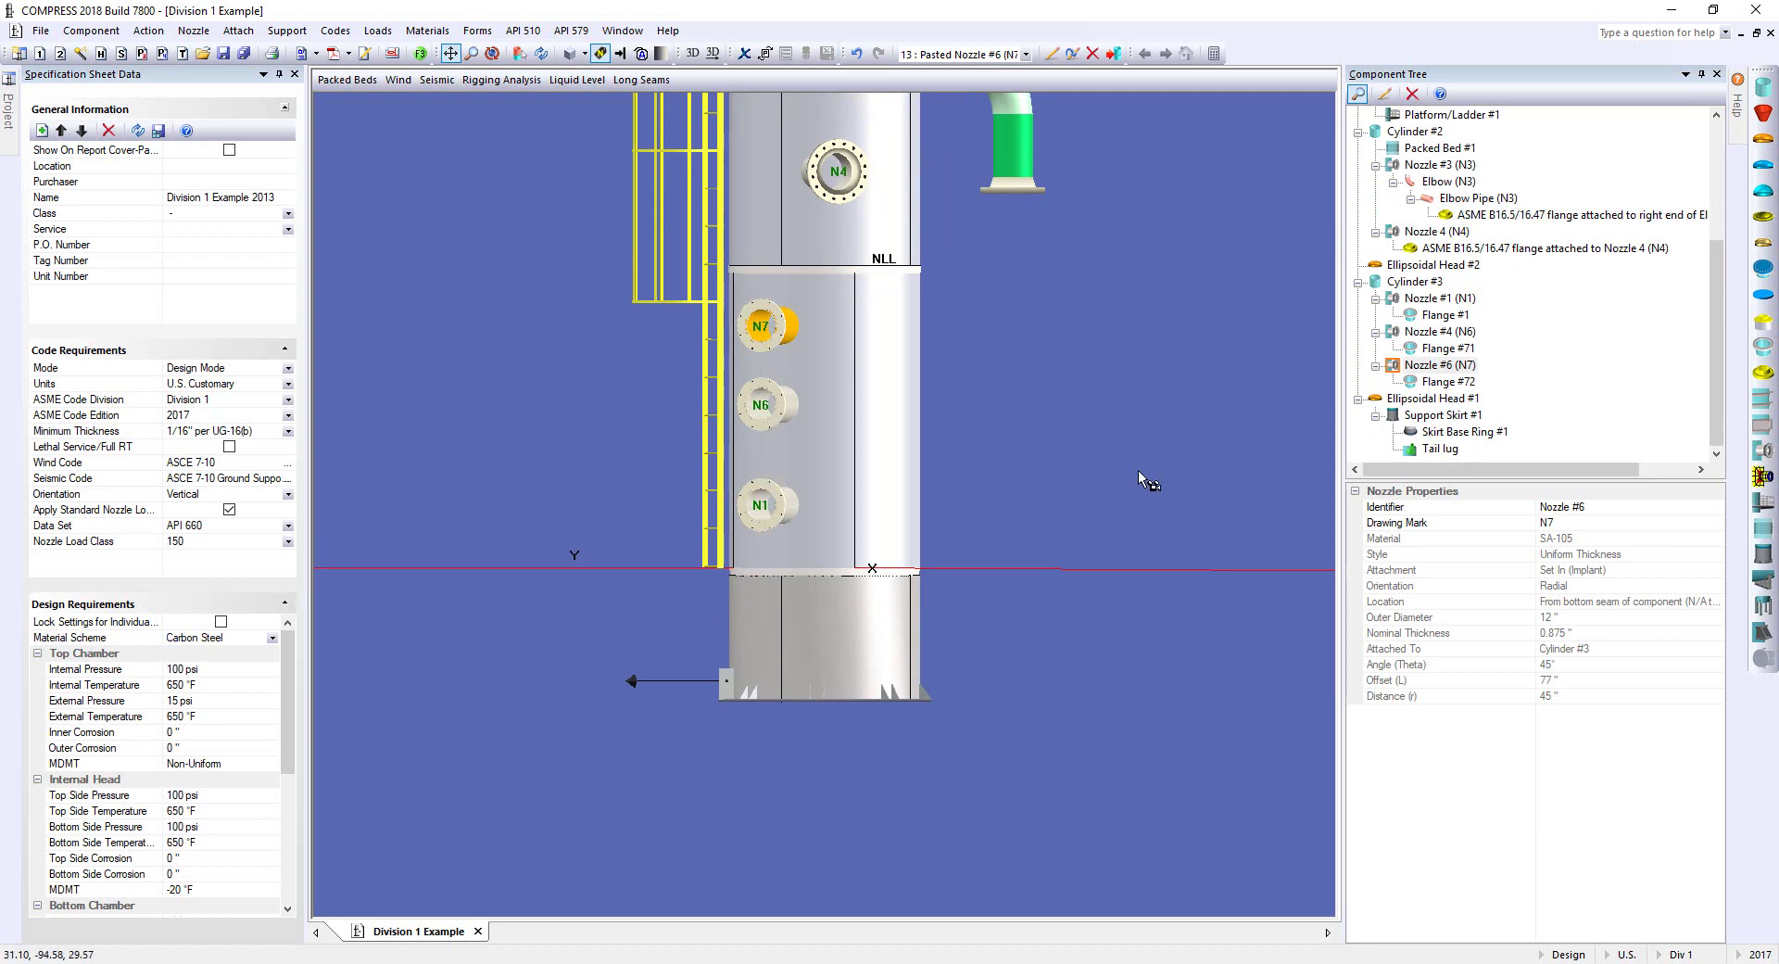
{"action": "left_click_drag", "start_coordinate": [1115, 461], "coordinate": [878, 389]}
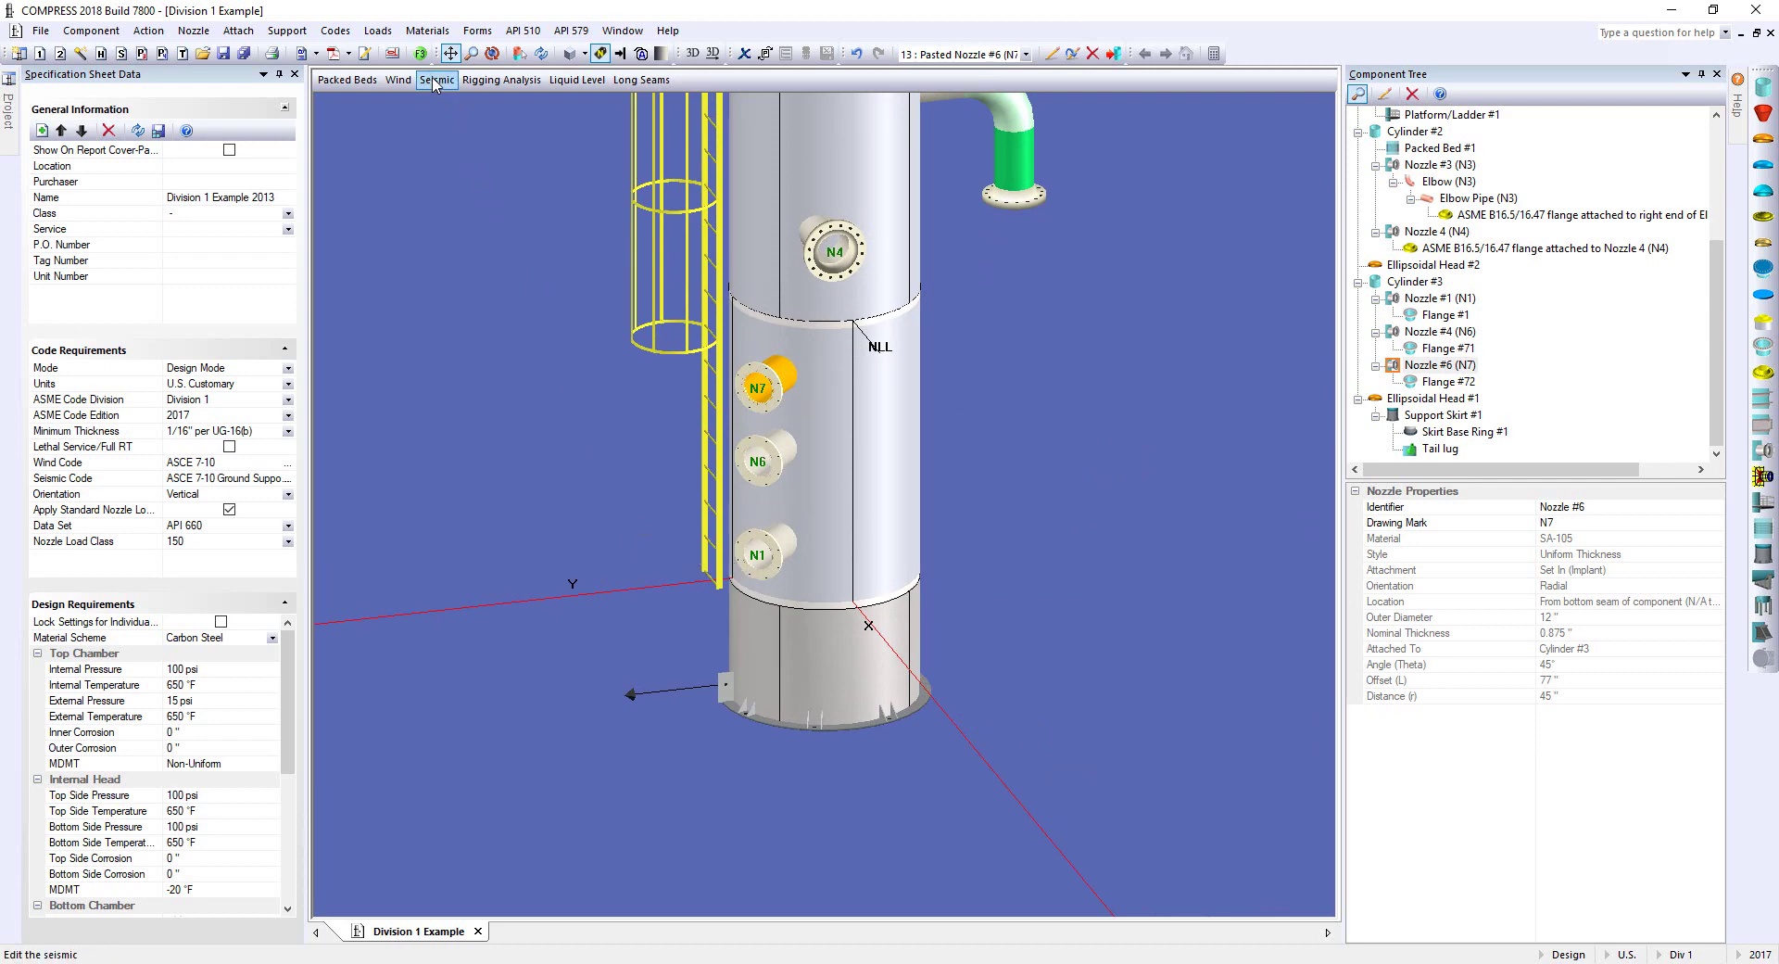
Run the vessel calculations (F3) and scroll down the report index
{"action": "left_click", "coordinate": [420, 55]}
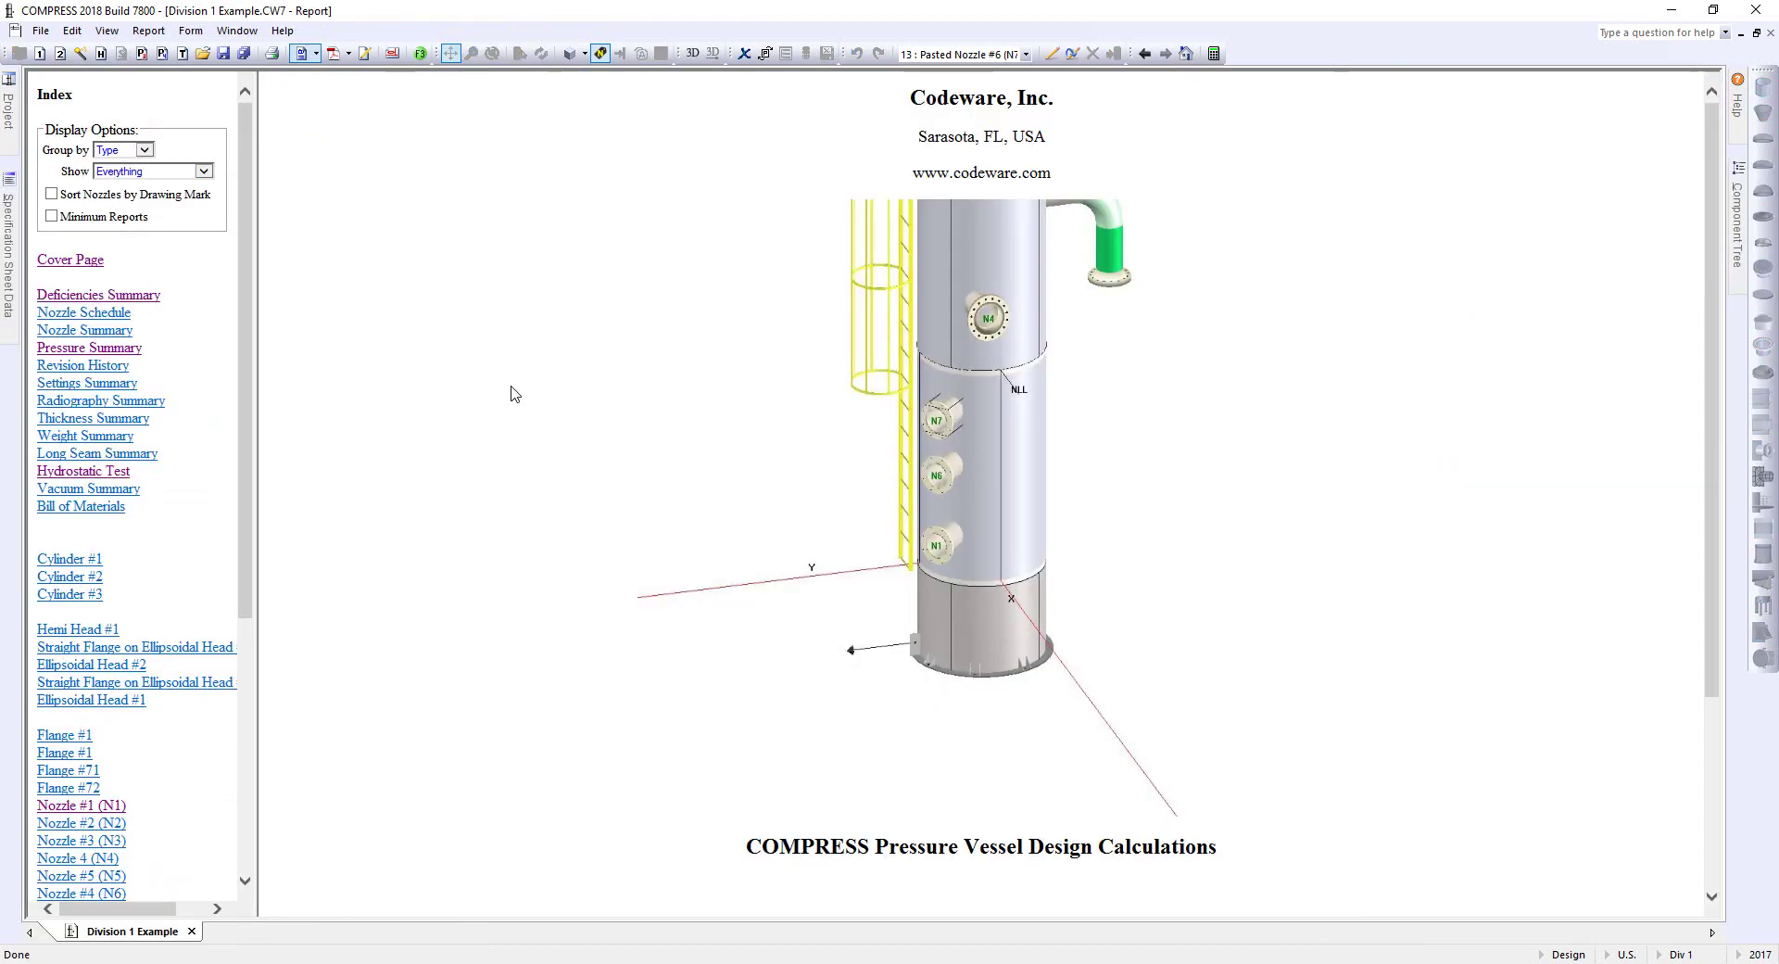
{"action": "scroll", "coordinate": [181, 554], "scroll_direction": "down", "scroll_amount": 2}
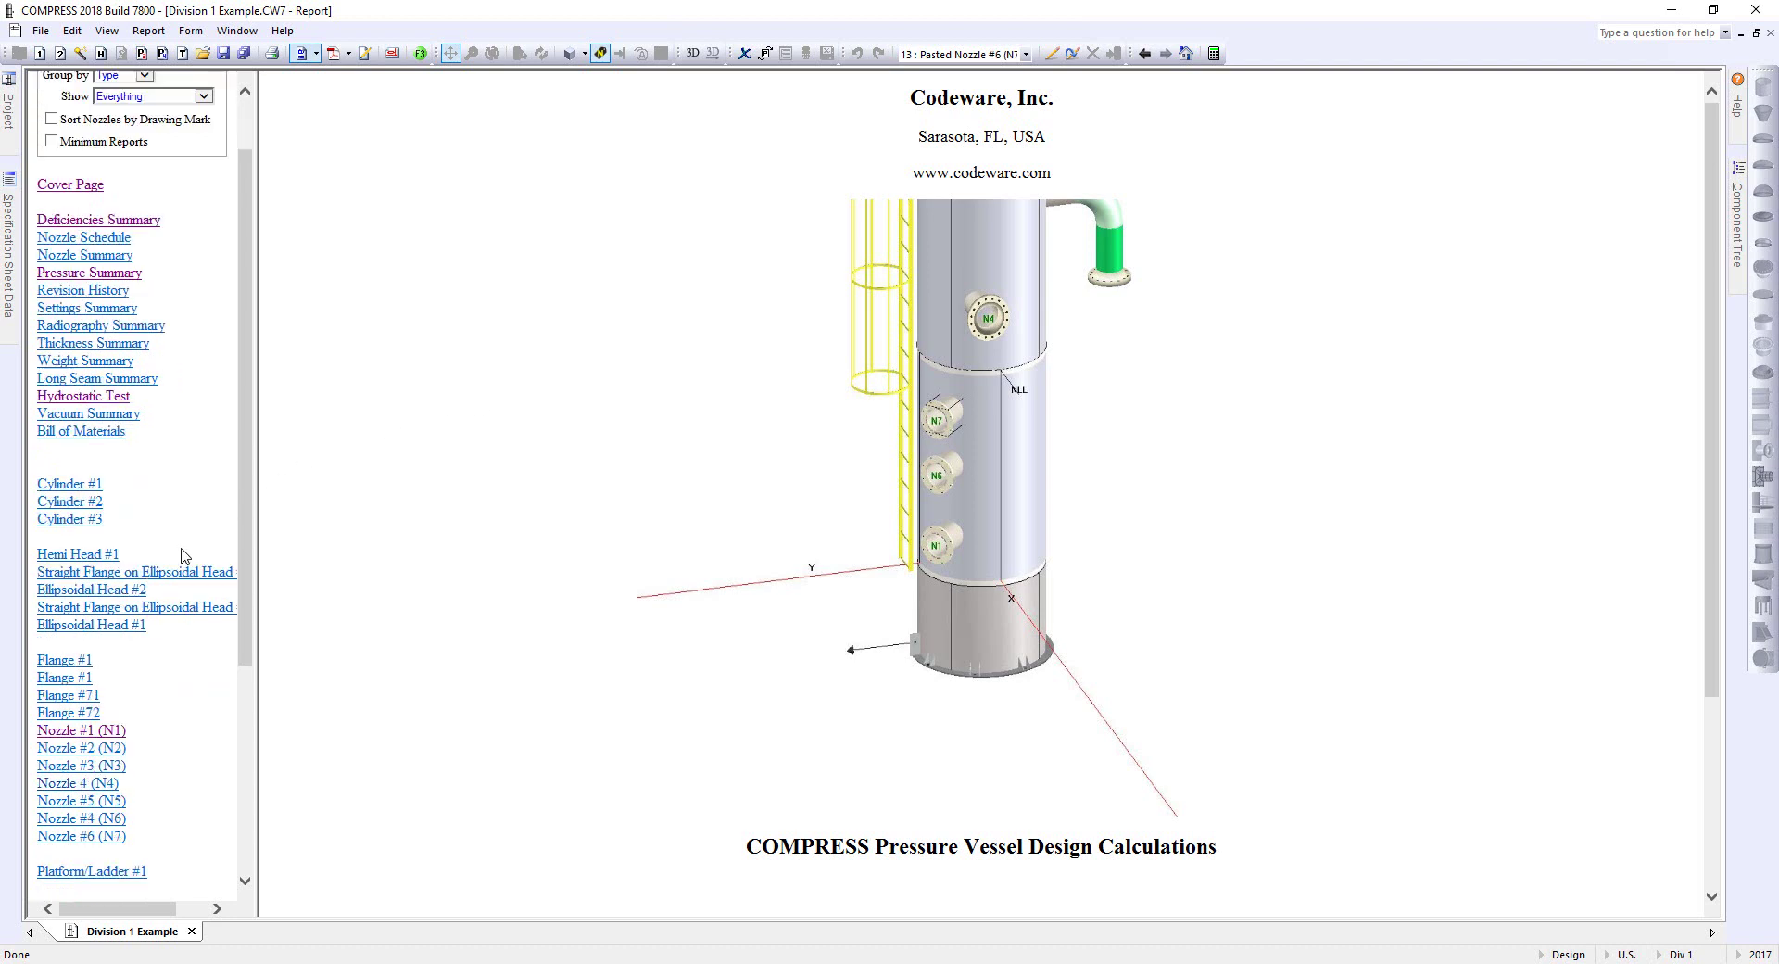
Open the Nozzle #1 (N1) page and highlight its 102.93 psi pressure and 2.93 psi static head
{"action": "scroll", "coordinate": [182, 554], "scroll_direction": "down", "scroll_amount": 4}
{"action": "left_click", "coordinate": [121, 560]}
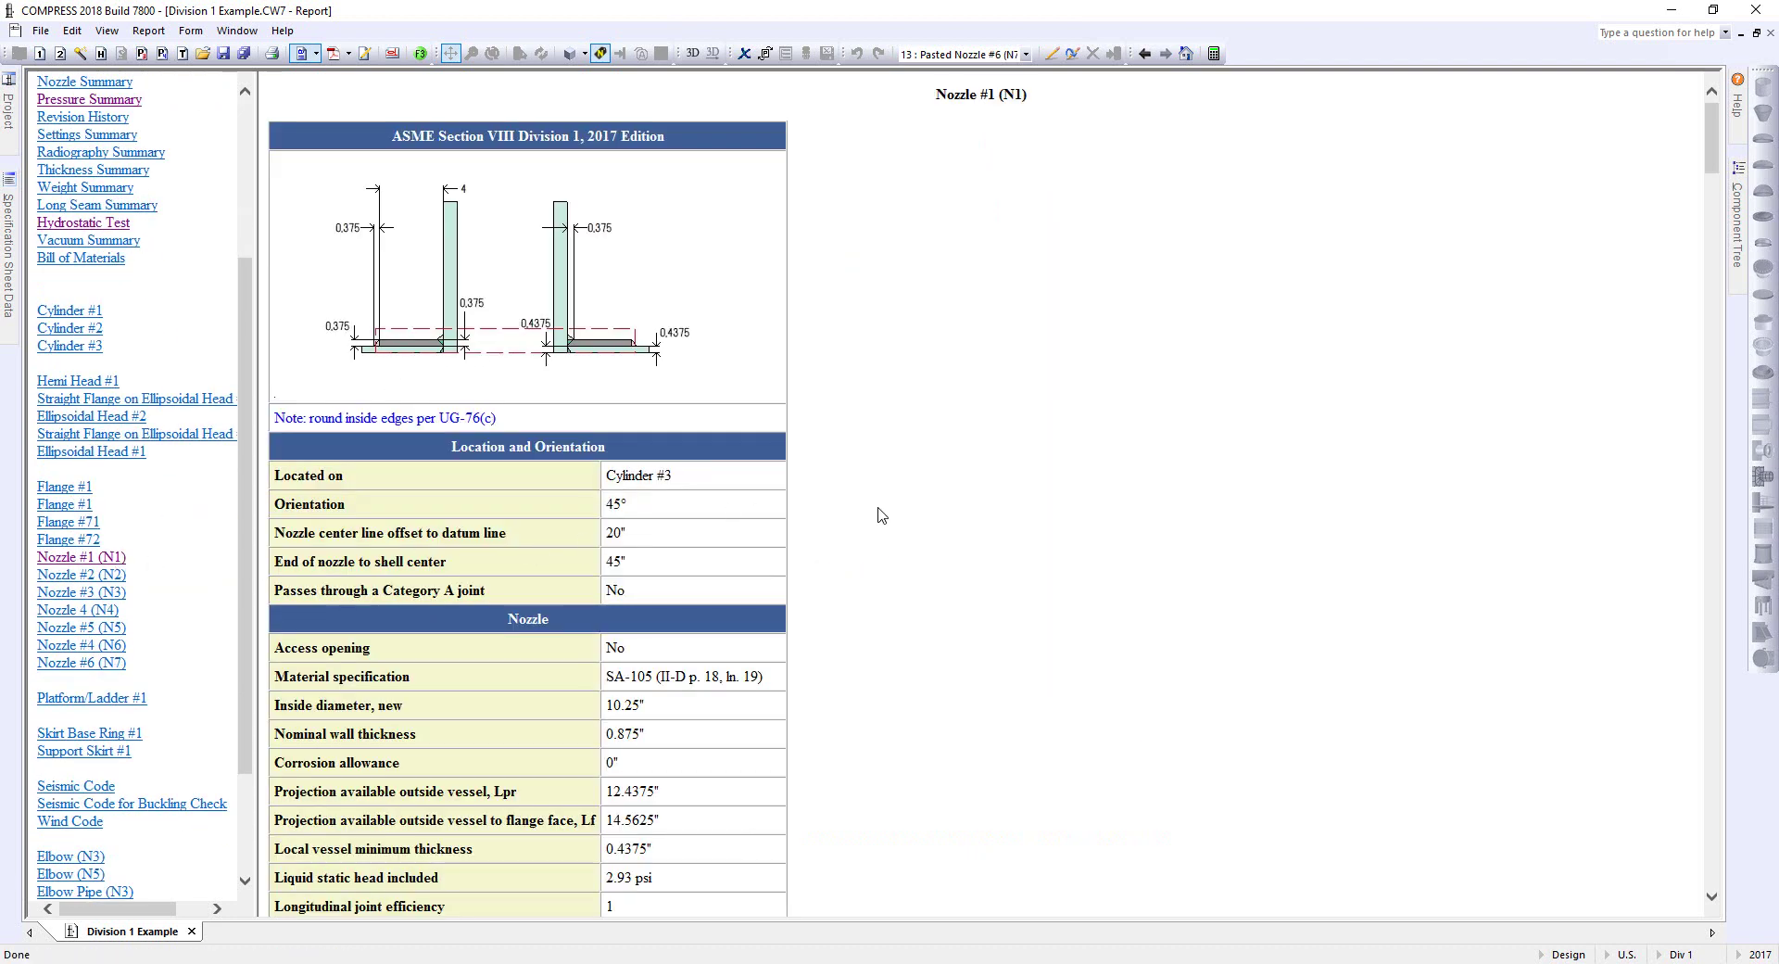
{"action": "scroll", "coordinate": [932, 525], "scroll_direction": "down", "scroll_amount": 7}
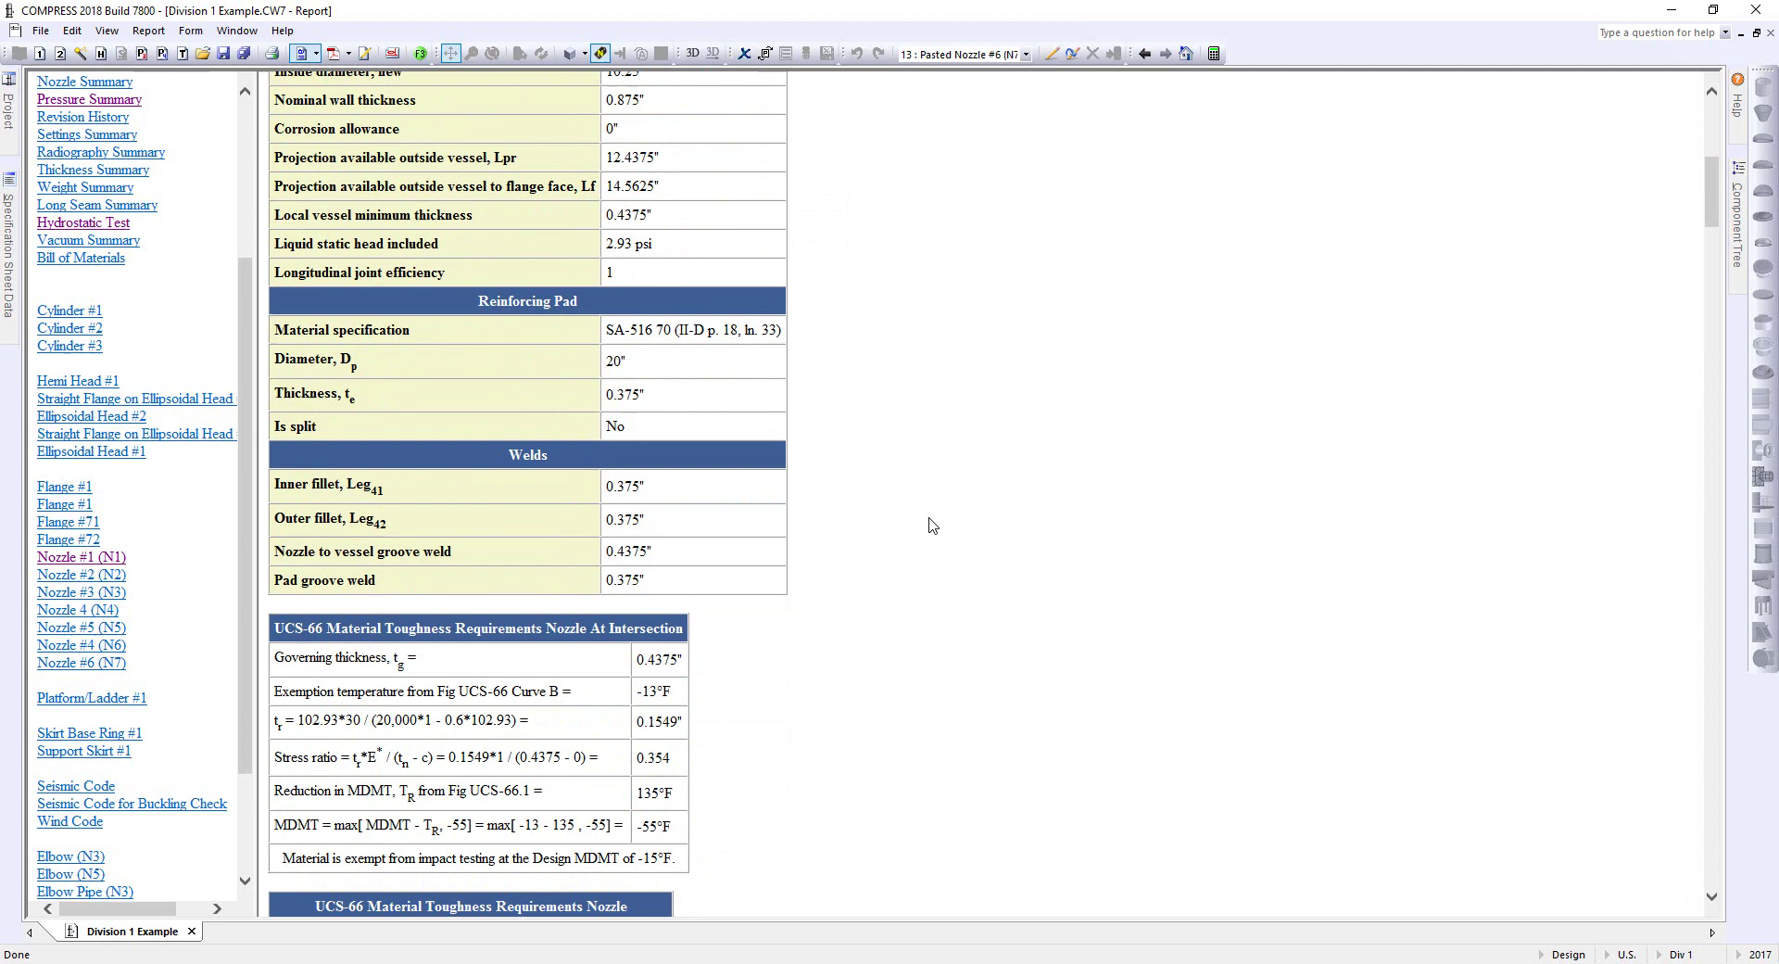
{"action": "scroll", "coordinate": [931, 525], "scroll_direction": "down", "scroll_amount": 12}
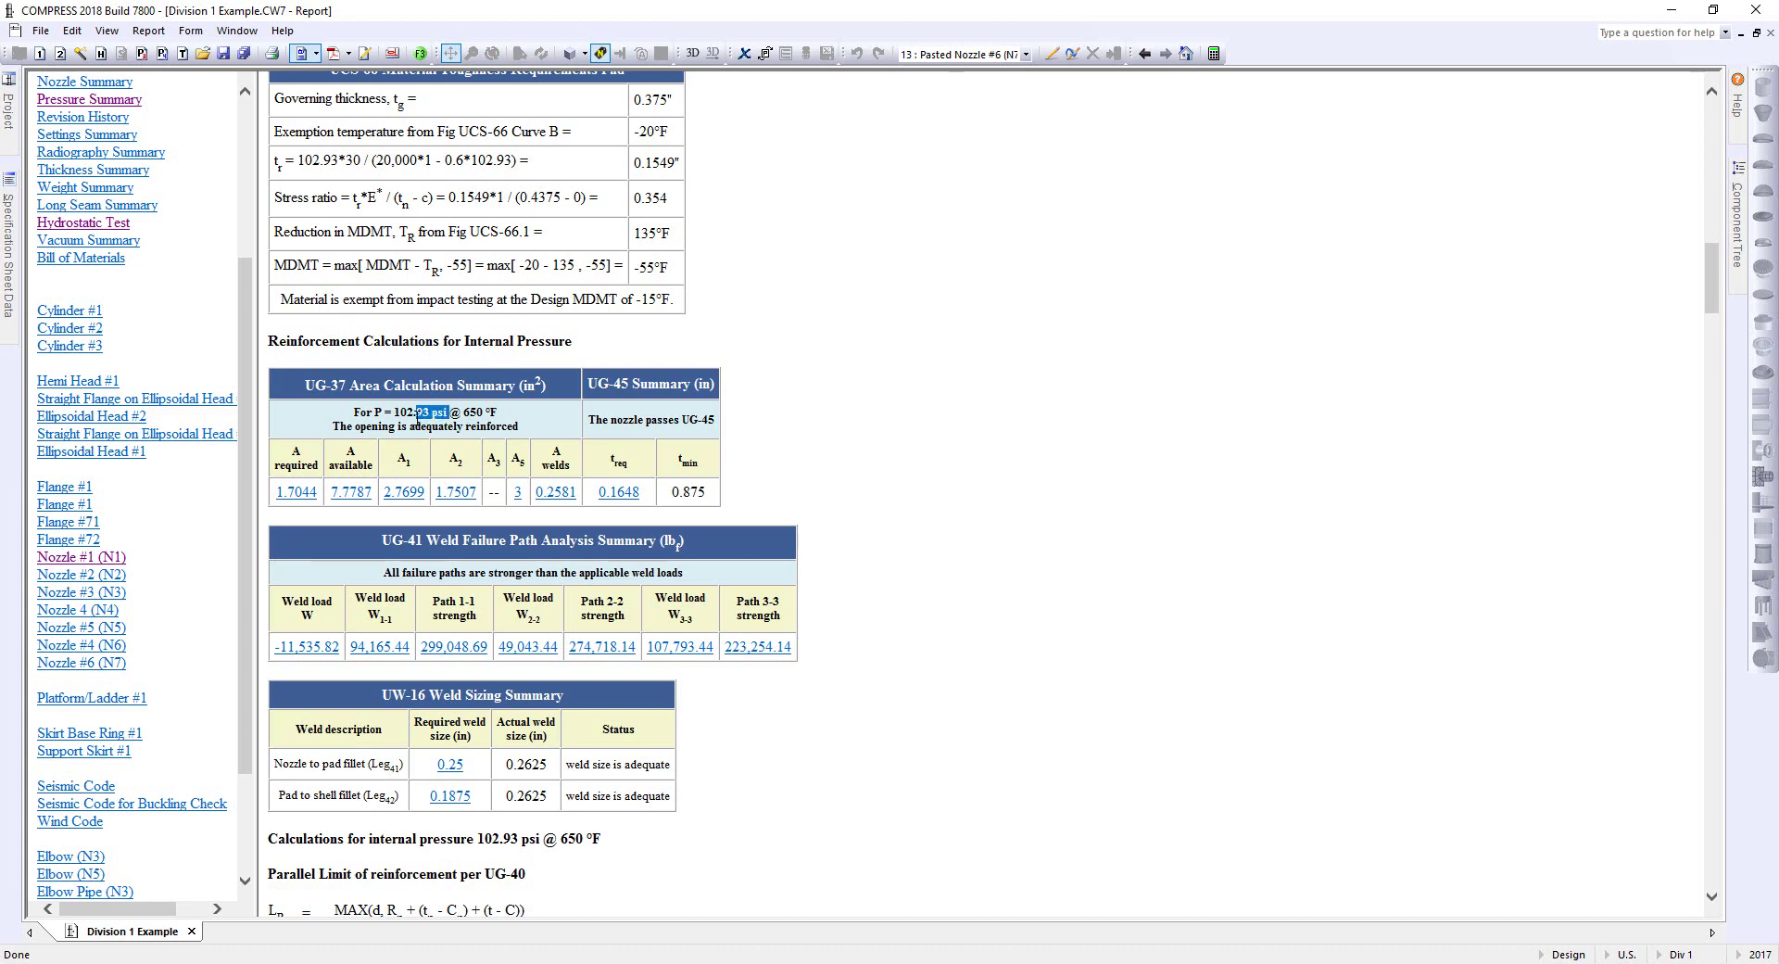
{"action": "mouse_move", "coordinate": [419, 415]}
{"action": "left_mouse_down"}
{"action": "mouse_move", "coordinate": [401, 428]}
{"action": "mouse_move", "coordinate": [434, 453]}
{"action": "mouse_move", "coordinate": [431, 407]}
{"action": "left_mouse_up"}
{"action": "scroll", "coordinate": [802, 407], "scroll_direction": "up", "scroll_amount": 15}
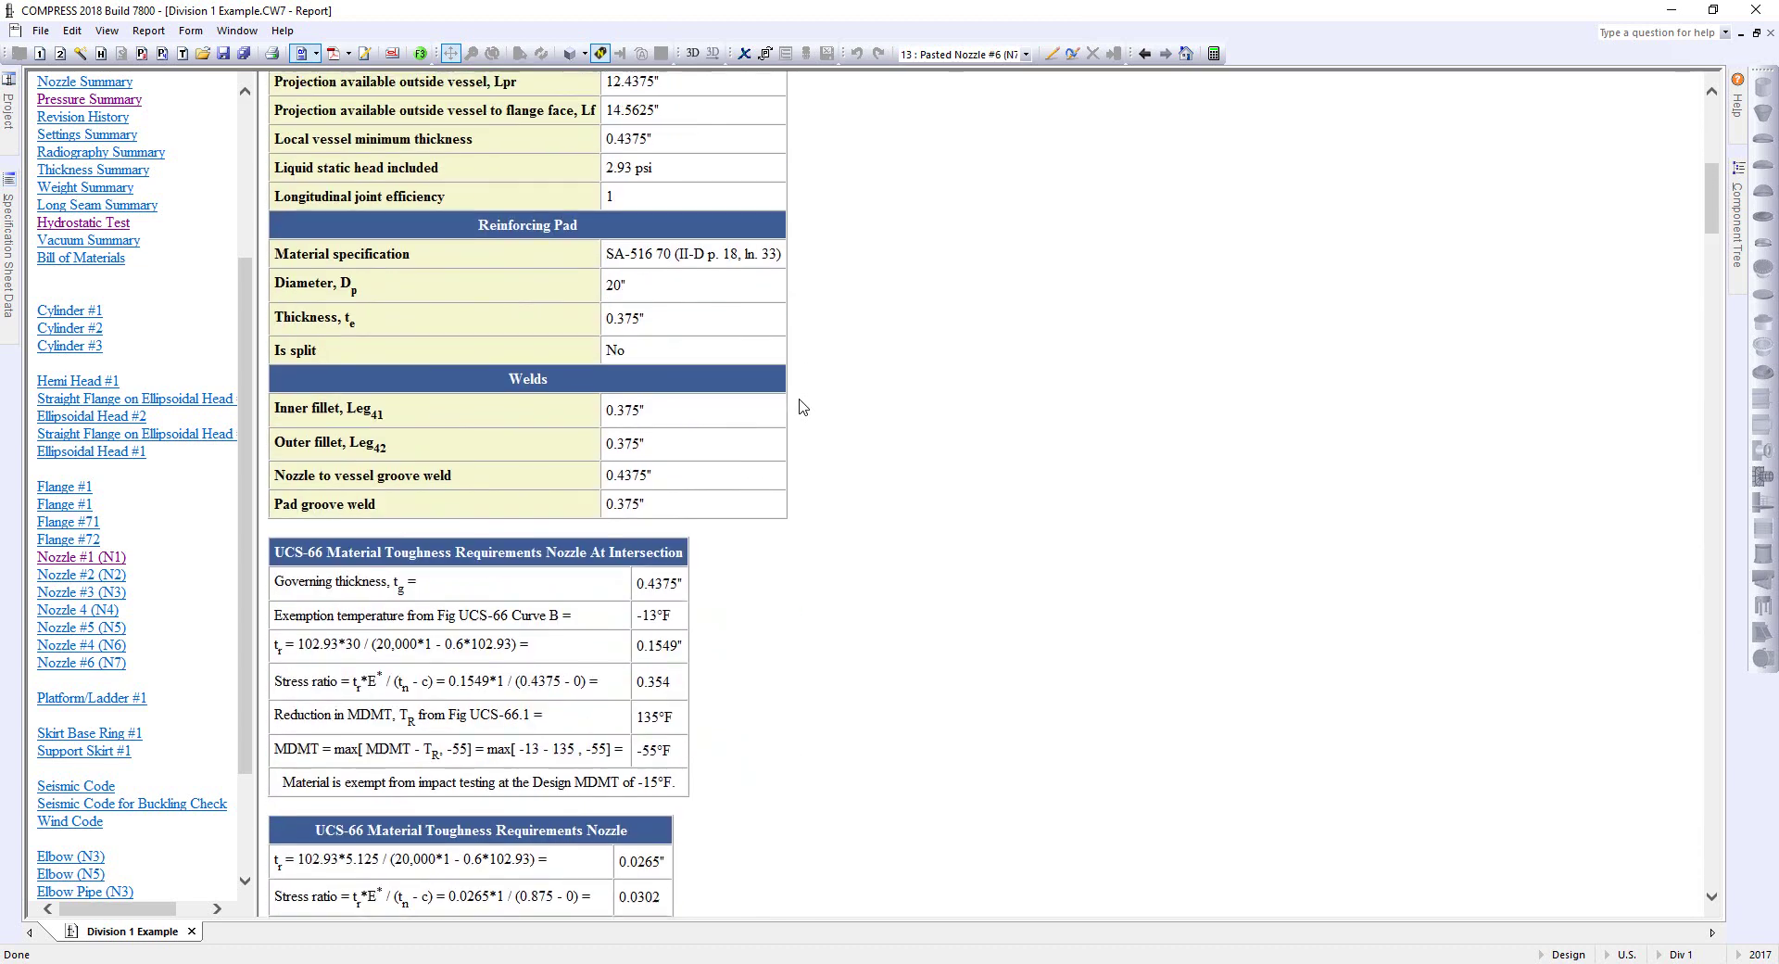
{"action": "scroll", "coordinate": [801, 406], "scroll_direction": "up", "scroll_amount": 4}
{"action": "scroll", "coordinate": [801, 407], "scroll_direction": "up", "scroll_amount": 3}
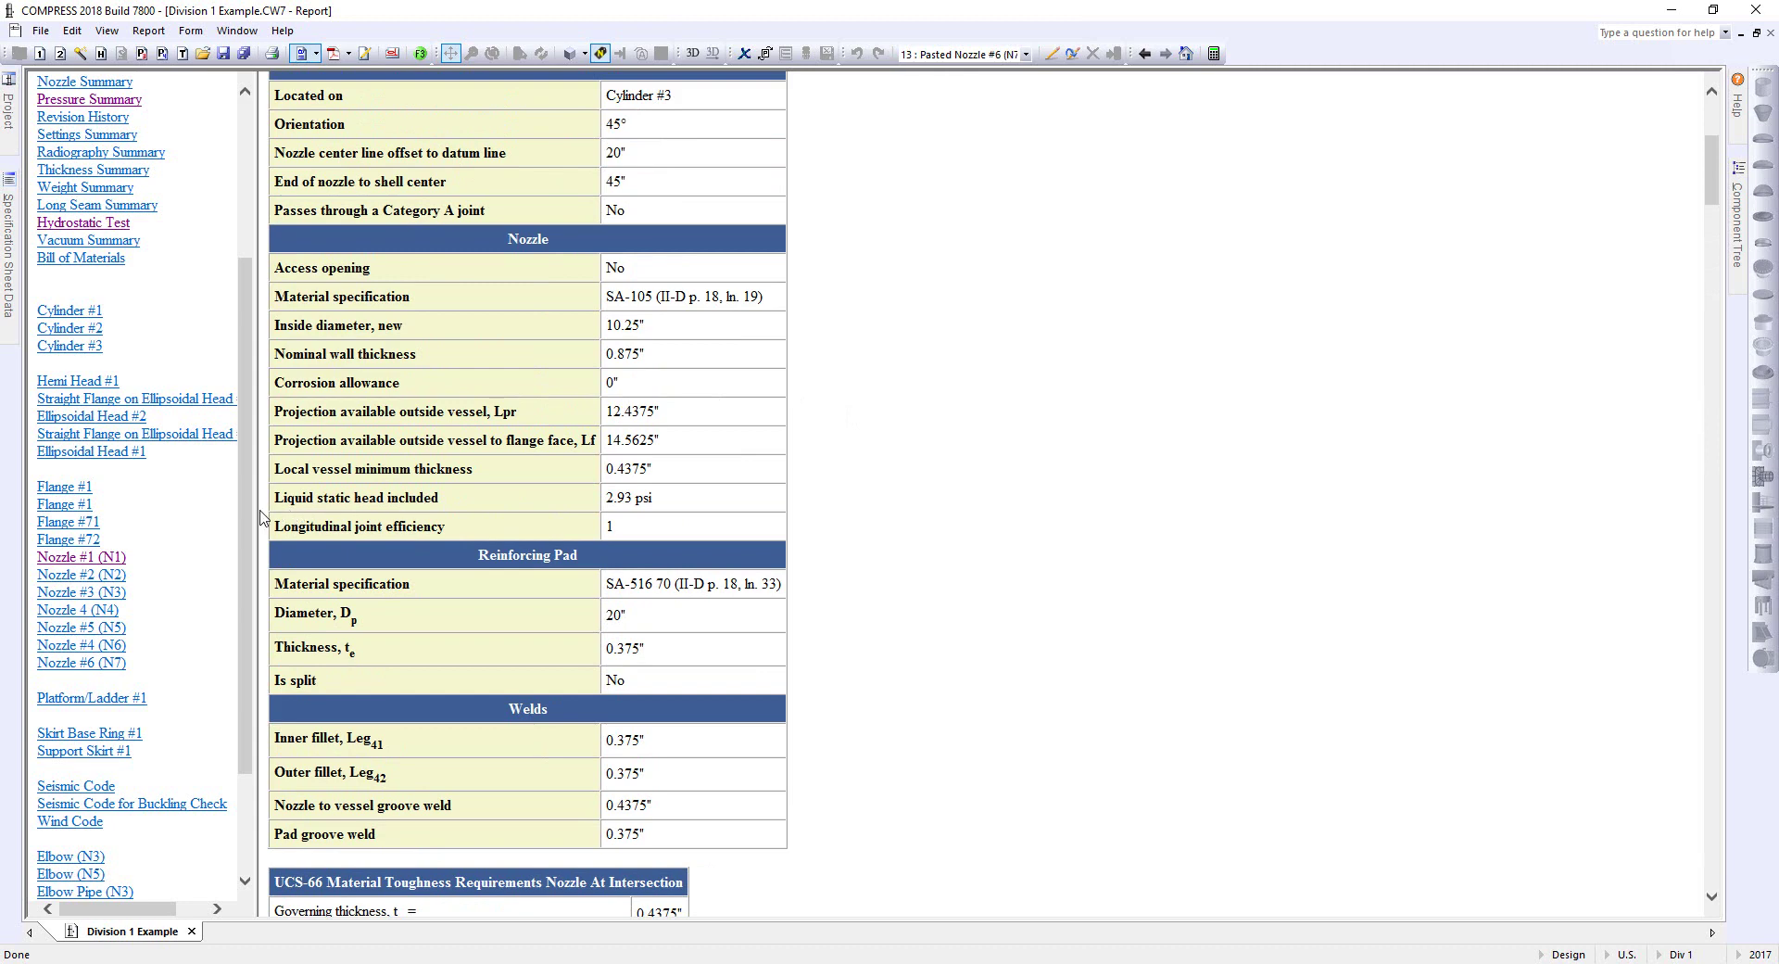
{"action": "double_click", "coordinate": [643, 503]}
Open the Nozzle #6 (N7) report page and mark its 0.87 psi liquid static head
{"action": "left_click", "coordinate": [83, 665]}
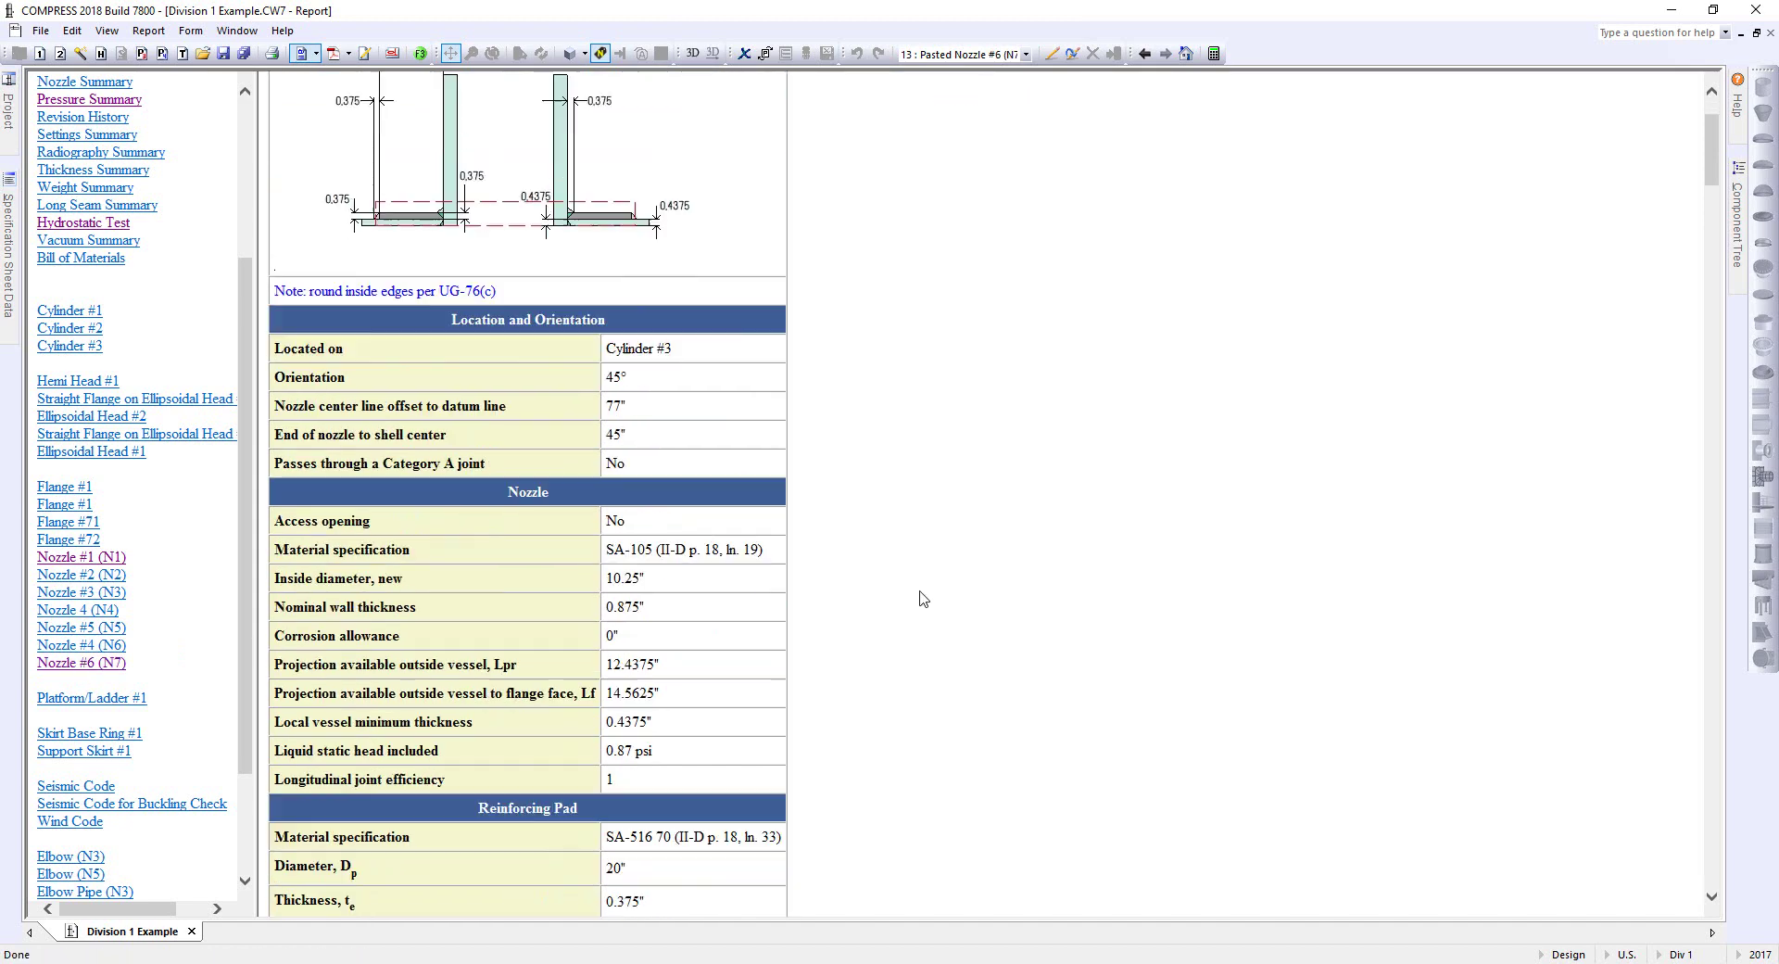
{"action": "scroll", "coordinate": [922, 598], "scroll_direction": "down", "scroll_amount": 5}
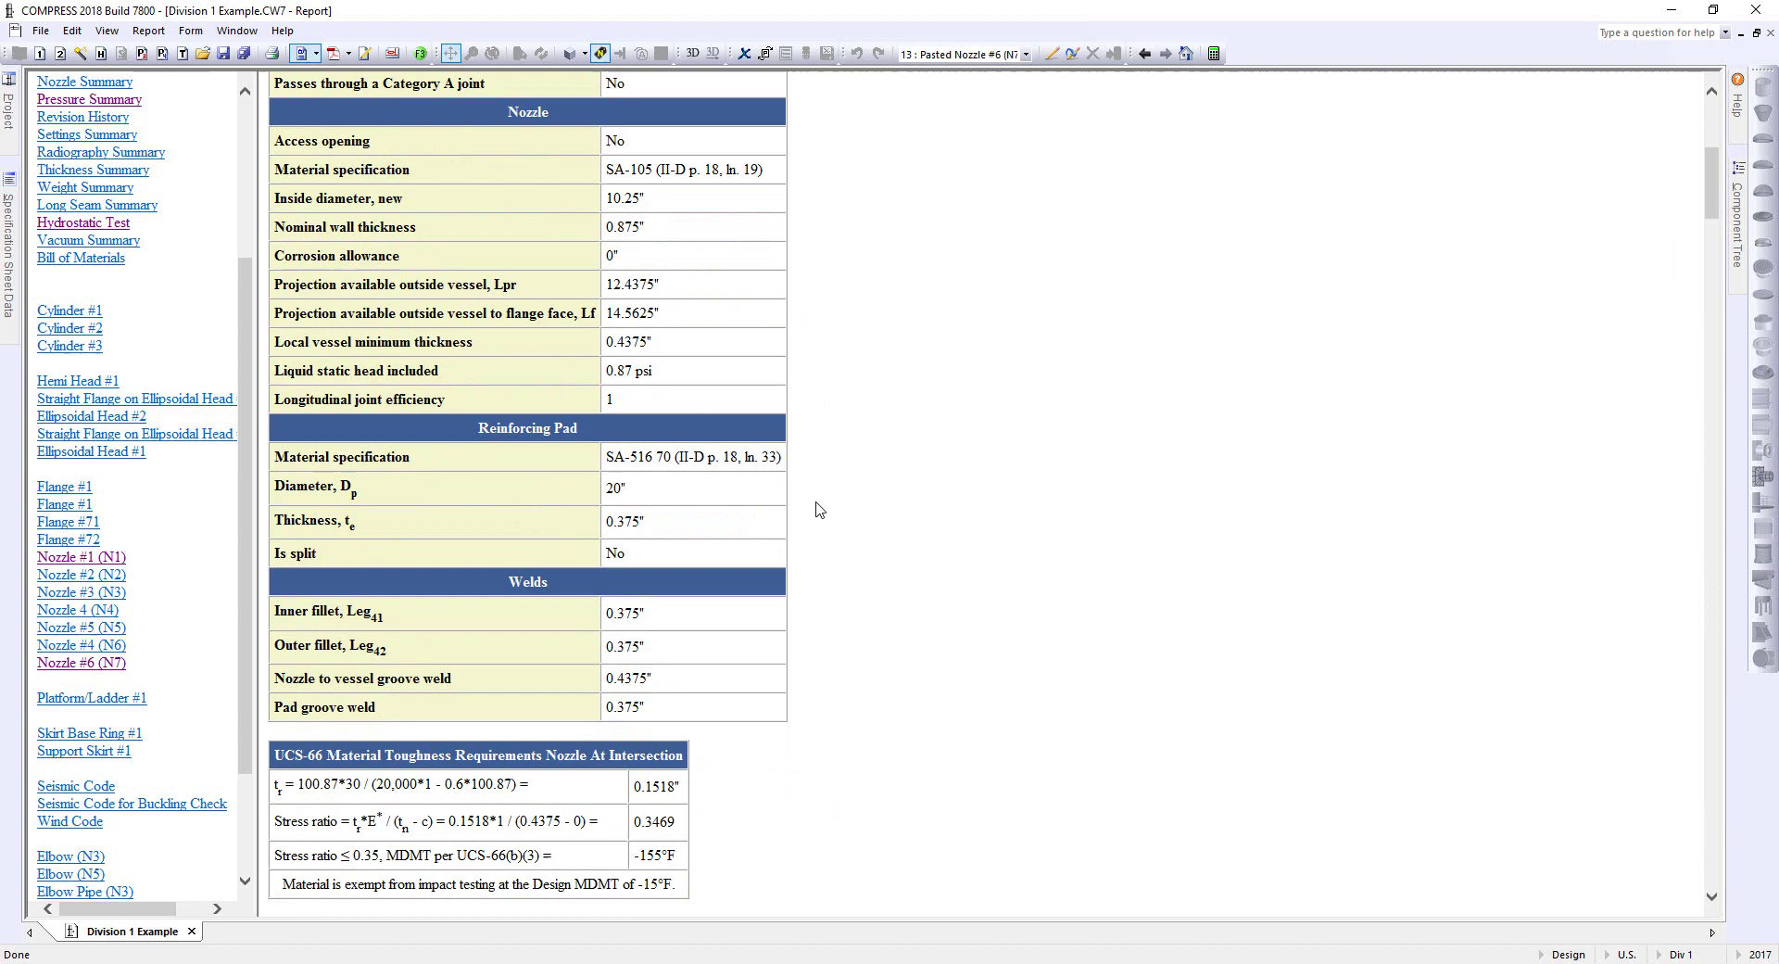
{"action": "left_click_drag", "start_coordinate": [676, 381], "coordinate": [602, 380]}
{"action": "left_click", "coordinate": [988, 492]}
Scroll down to the UG-37 summary, then close the report back to the design view
{"action": "scroll", "coordinate": [997, 510], "scroll_direction": "down", "scroll_amount": 3}
{"action": "scroll", "coordinate": [997, 510], "scroll_direction": "down", "scroll_amount": 9}
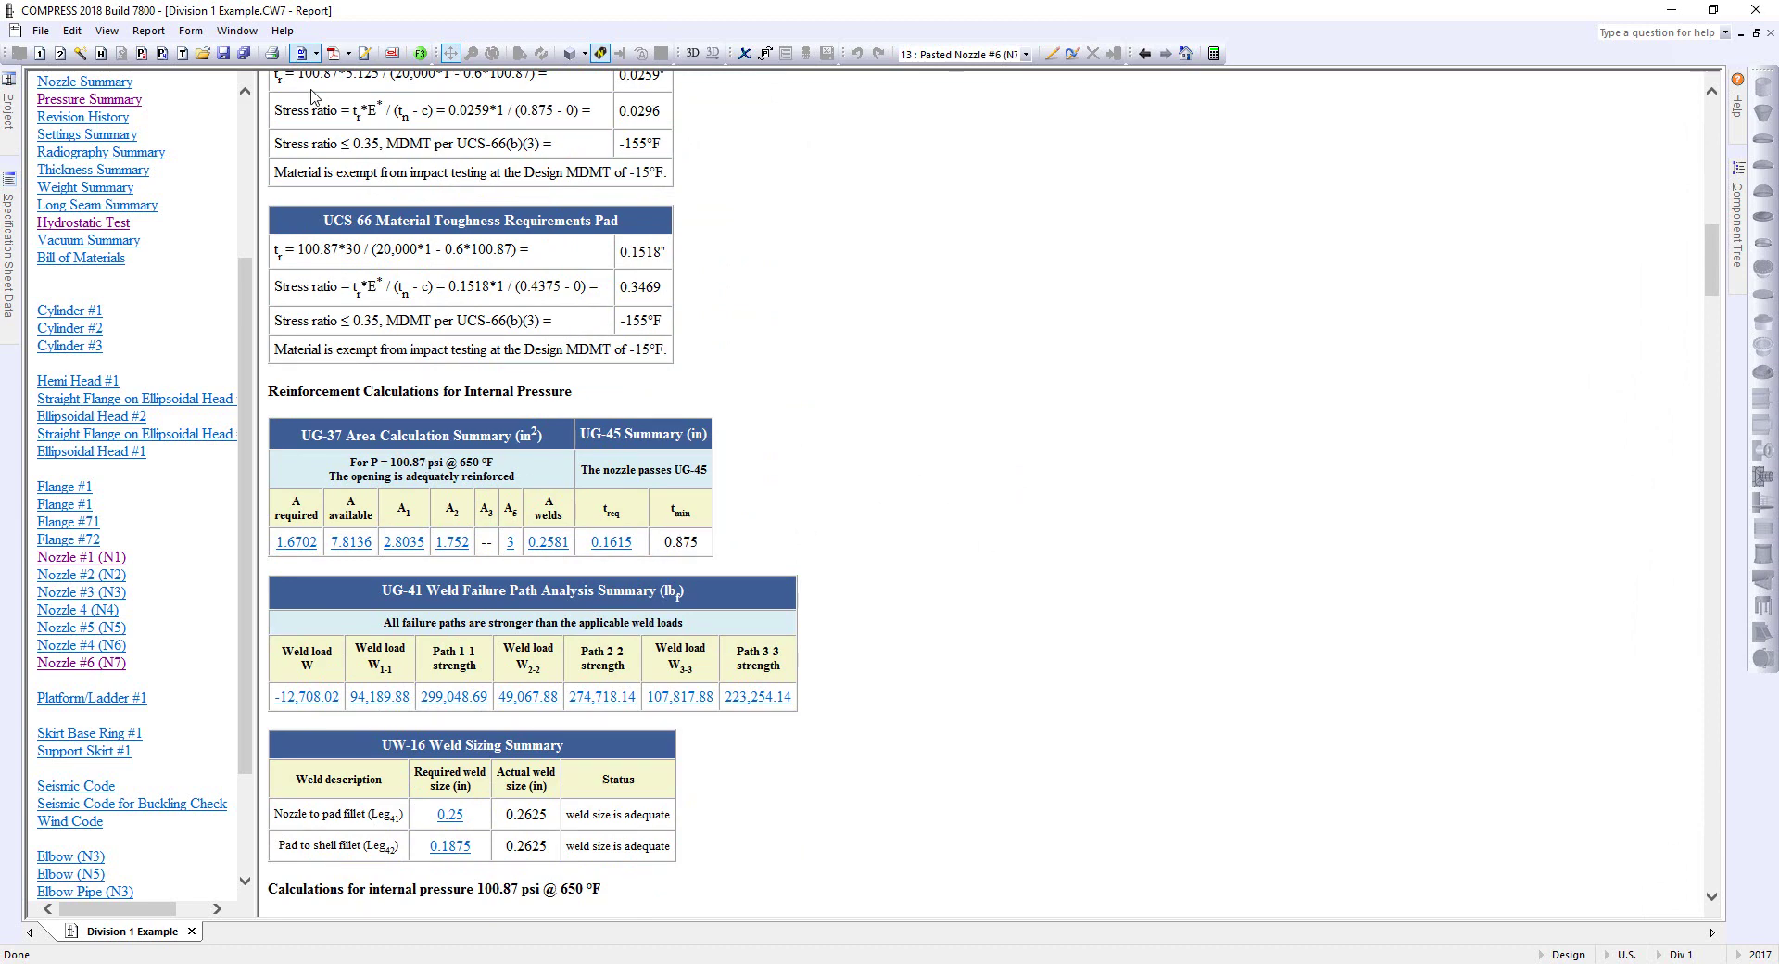
{"action": "left_click", "coordinate": [301, 55]}
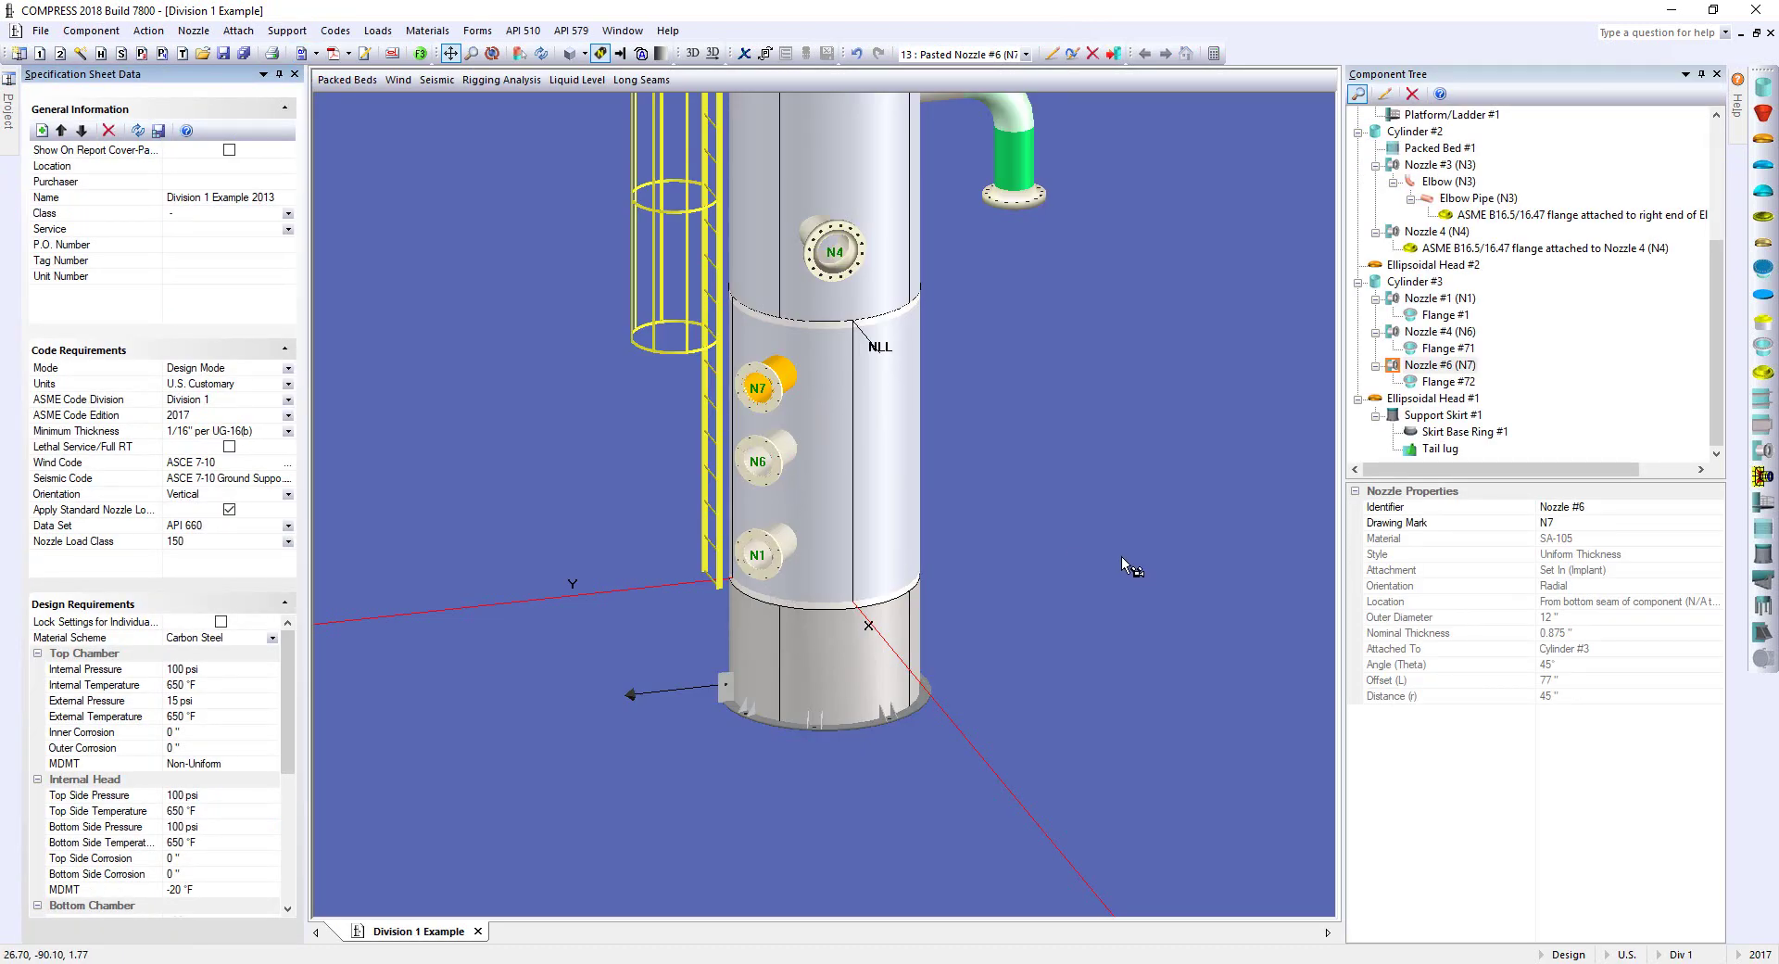
Zoom out to show the whole tower with nozzles N1 through N7
{"action": "scroll", "coordinate": [1121, 556], "scroll_direction": "down", "scroll_amount": 5}
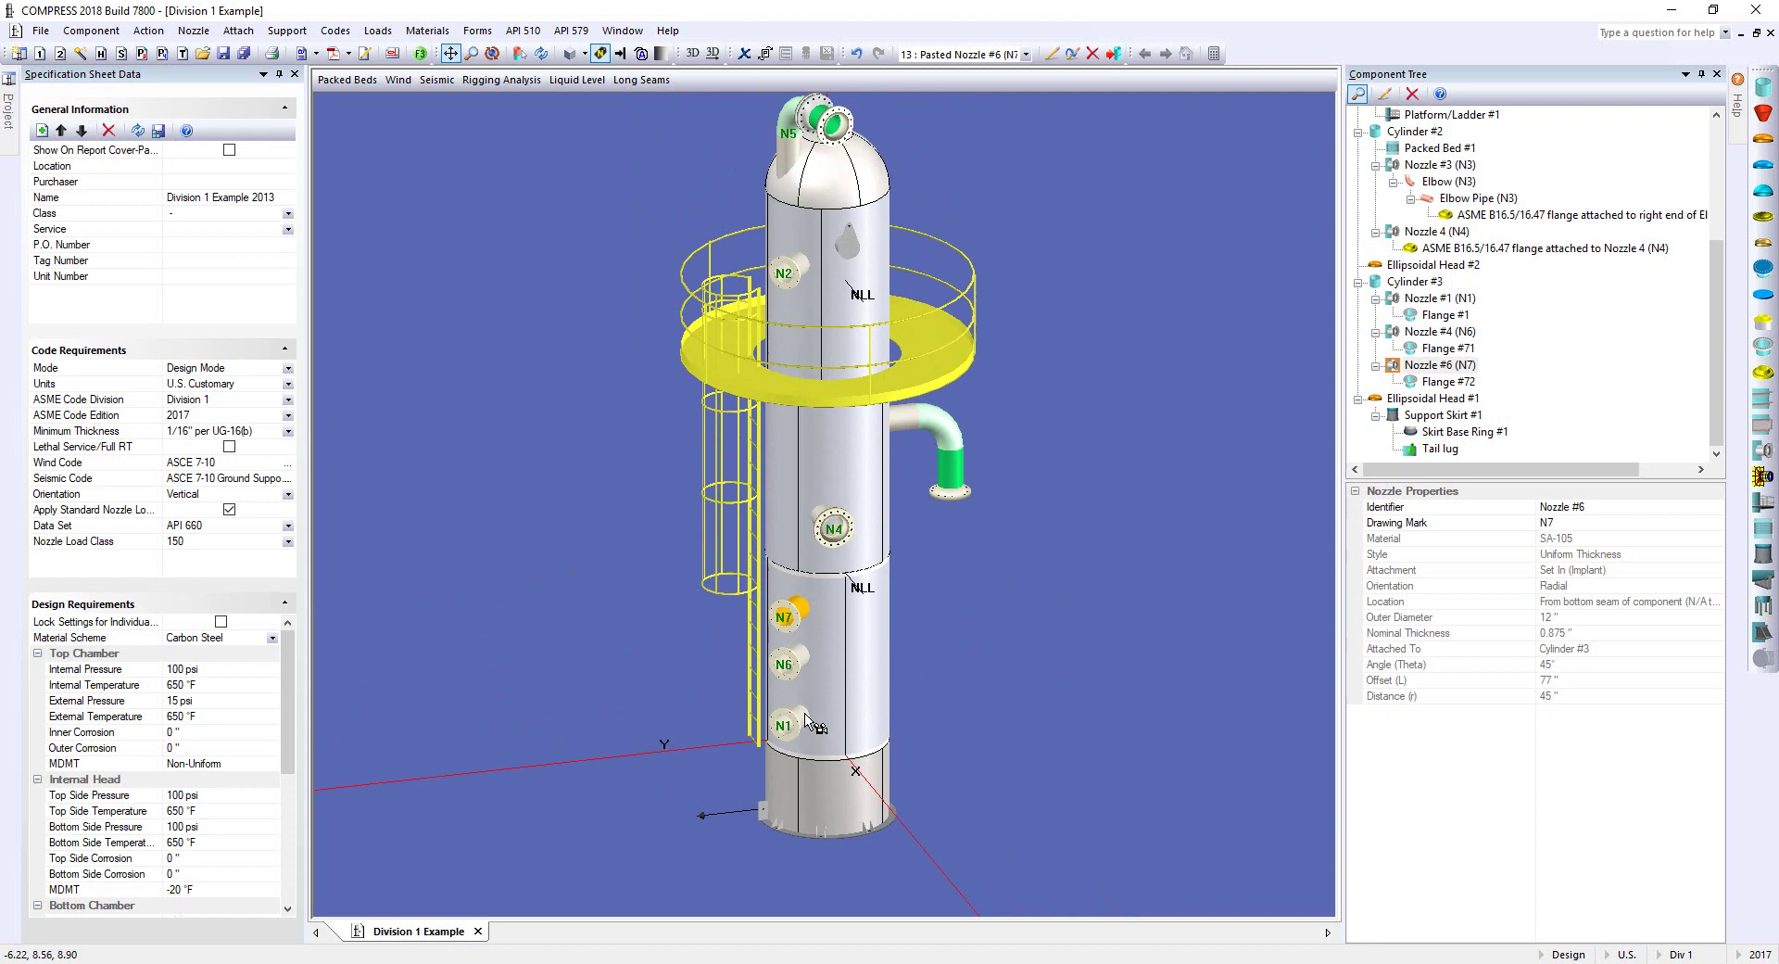